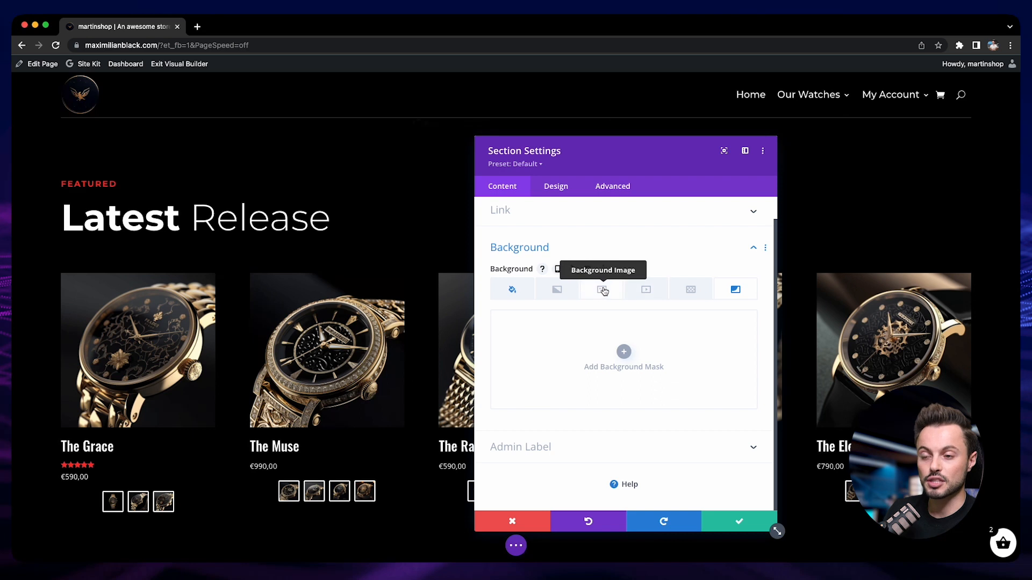
Add a Crosses background pattern to the Latest Release section and color it white
click(691, 289)
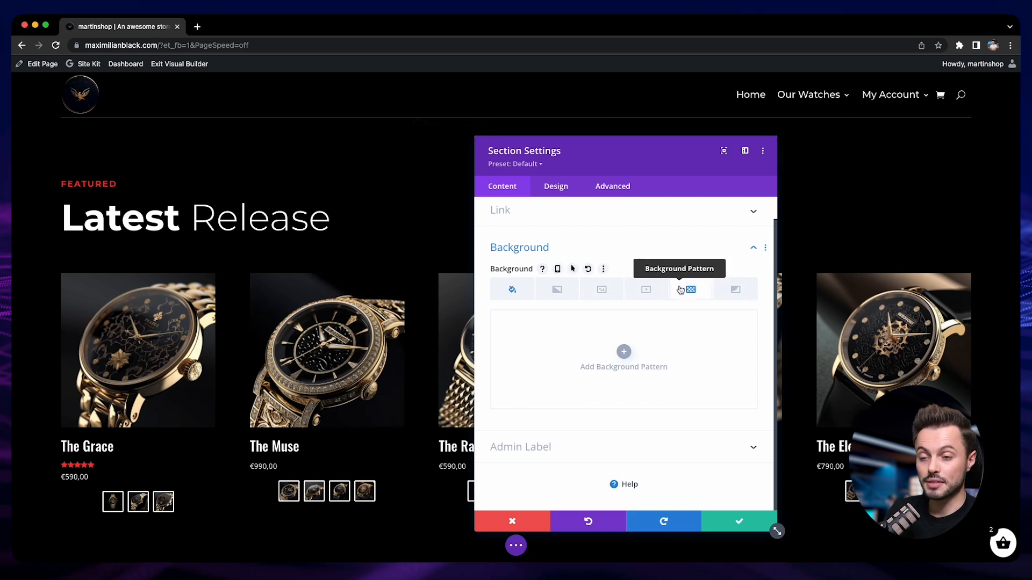
click(623, 352)
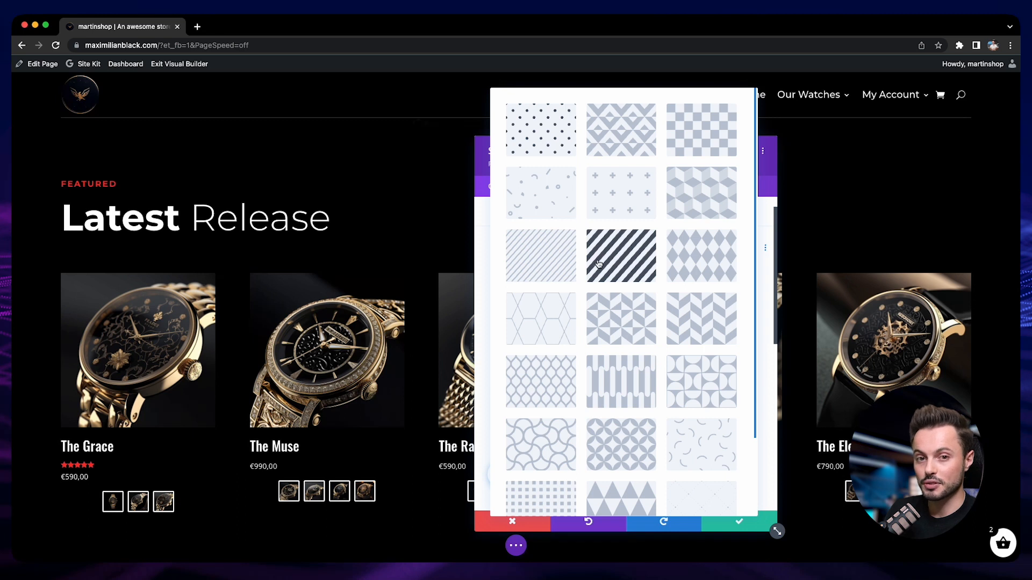
click(612, 208)
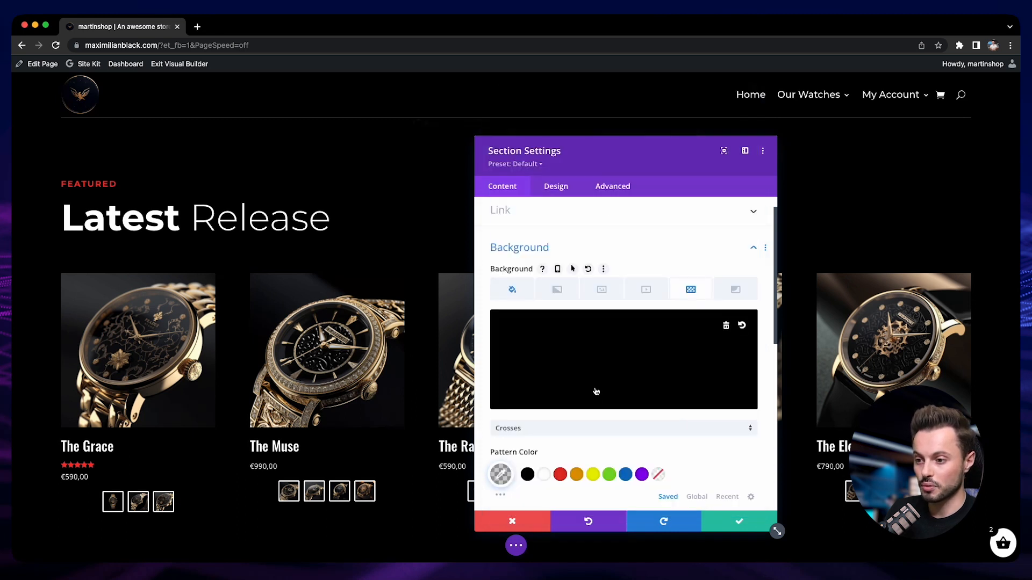
scroll(594, 390, down, 1)
click(544, 440)
scroll(618, 409, down, 1)
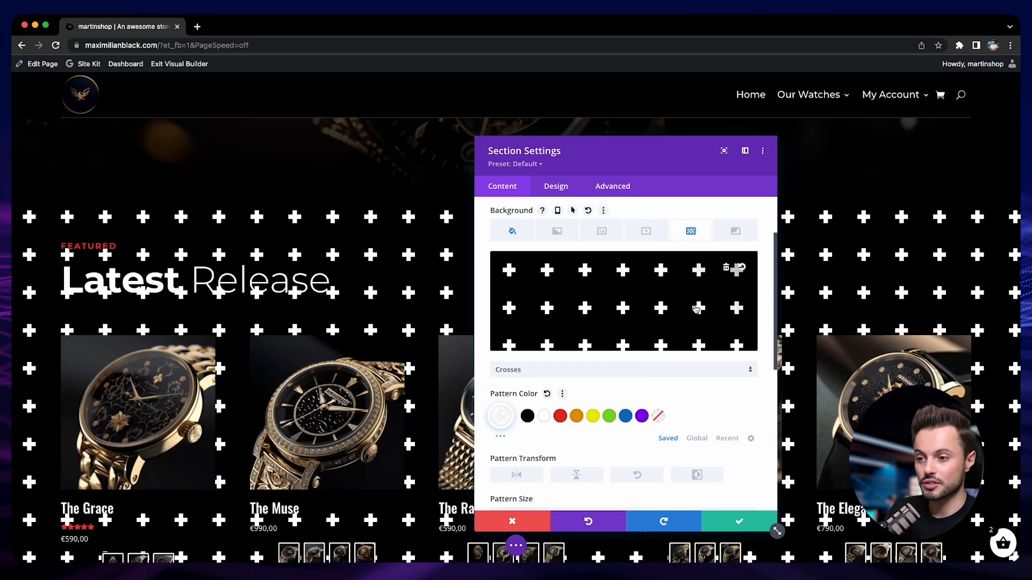
Recolor the section's background pattern red and try the Pinwheel, Ogees and Scallops styles
click(560, 416)
click(565, 373)
click(601, 397)
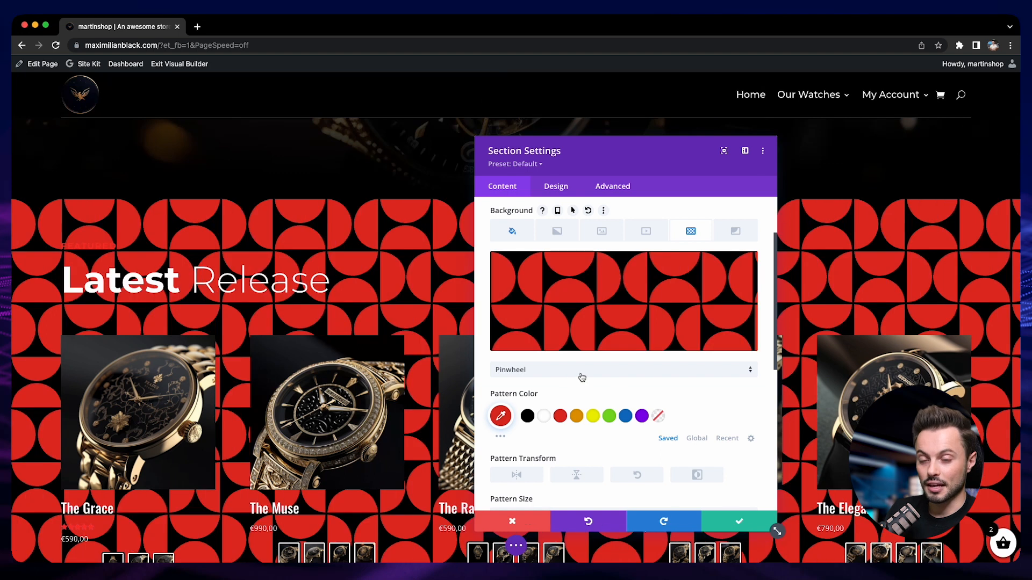
click(579, 376)
click(537, 404)
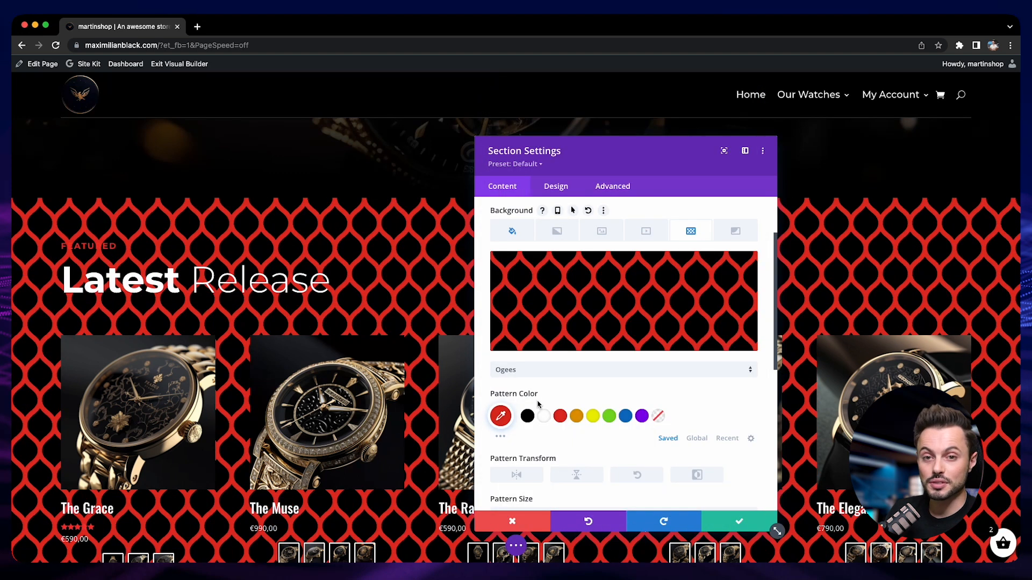
click(544, 369)
click(566, 446)
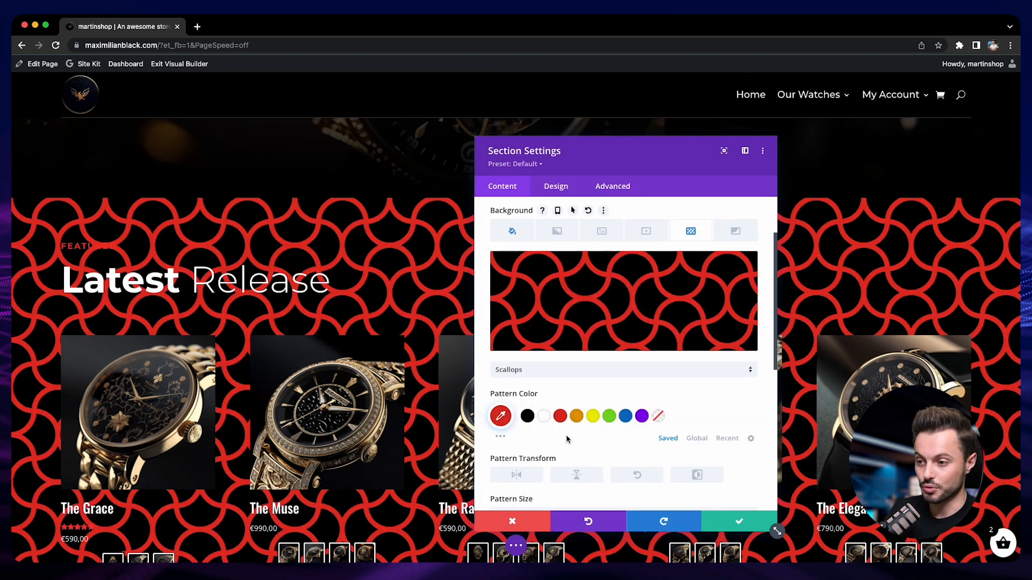
Flip the Scallops background pattern vertically, then delete the pattern from the section
scroll(602, 394, down, 2)
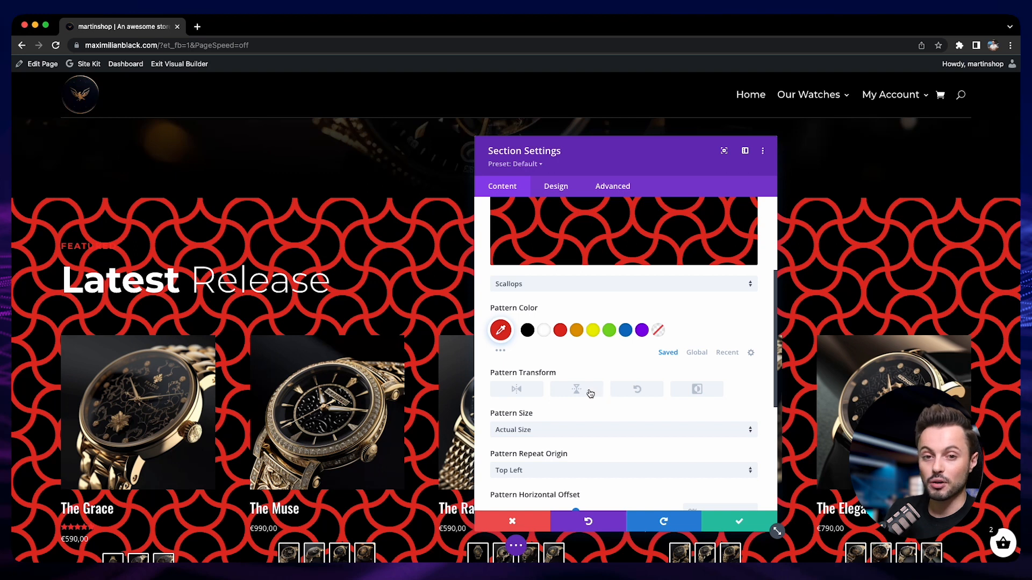
click(578, 394)
scroll(573, 440, down, 3)
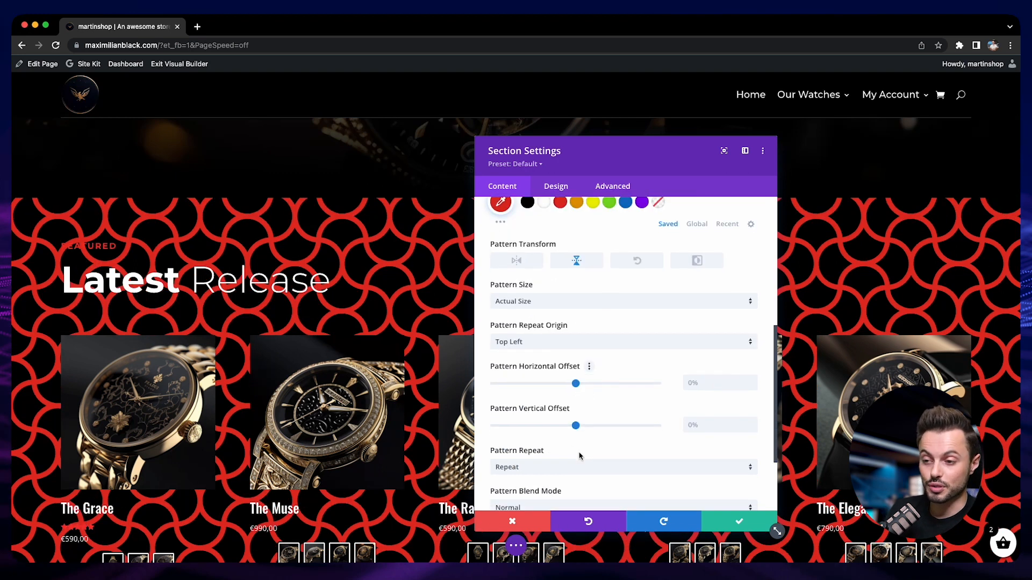
scroll(578, 456, down, 2)
scroll(578, 448, up, 6)
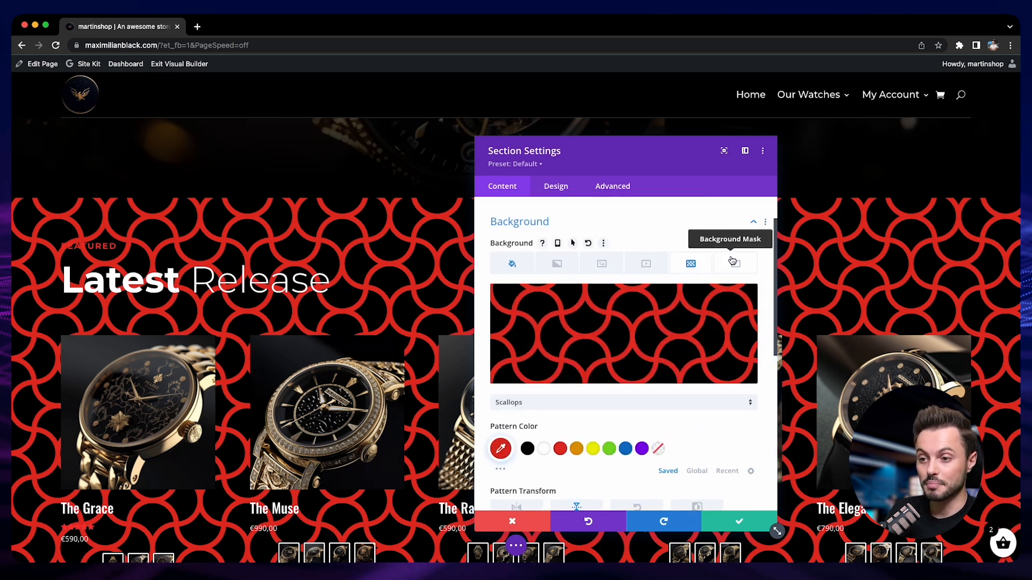
click(726, 300)
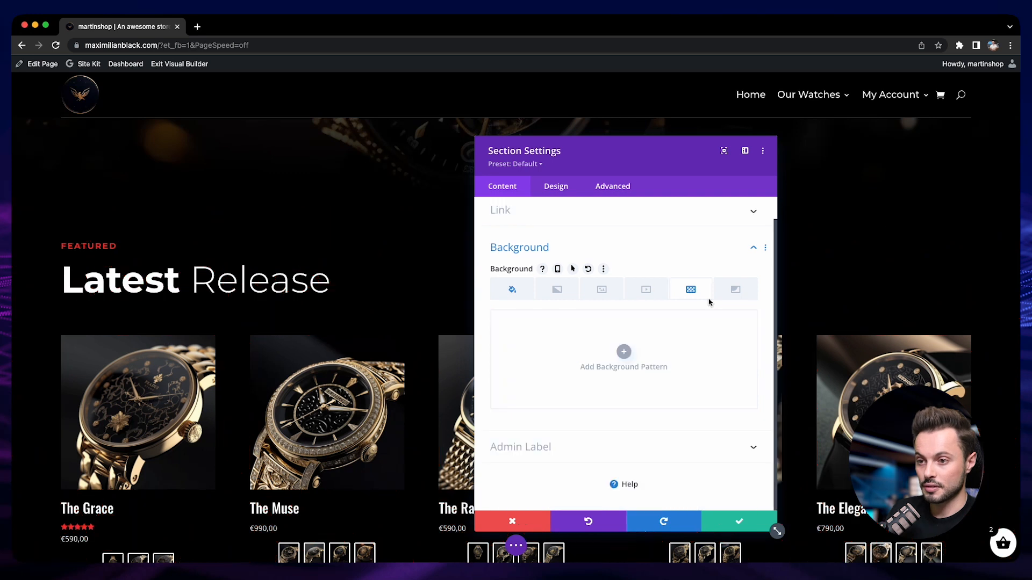
Add a Layer Blob background mask to the section and color it red
click(736, 289)
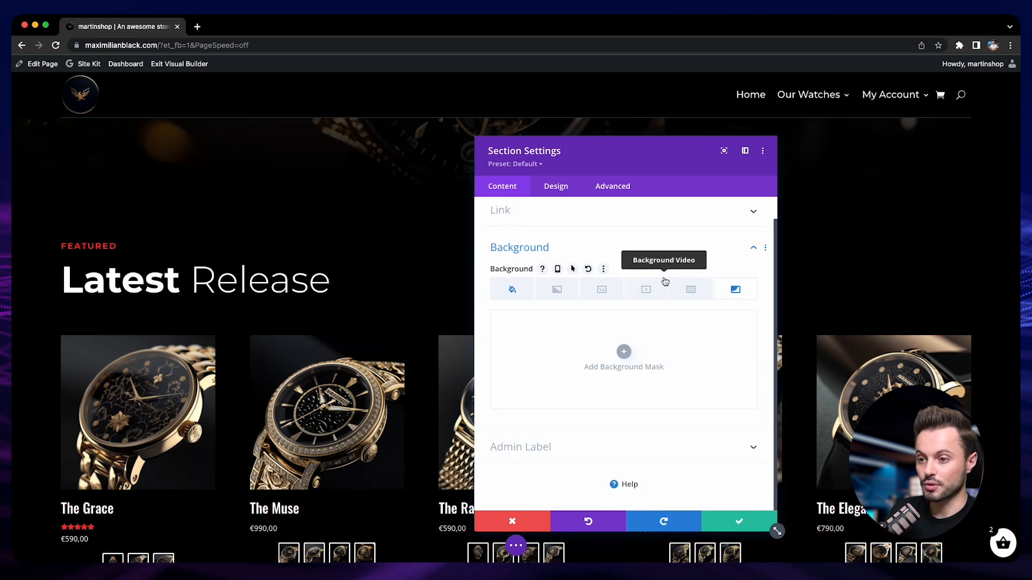
click(655, 328)
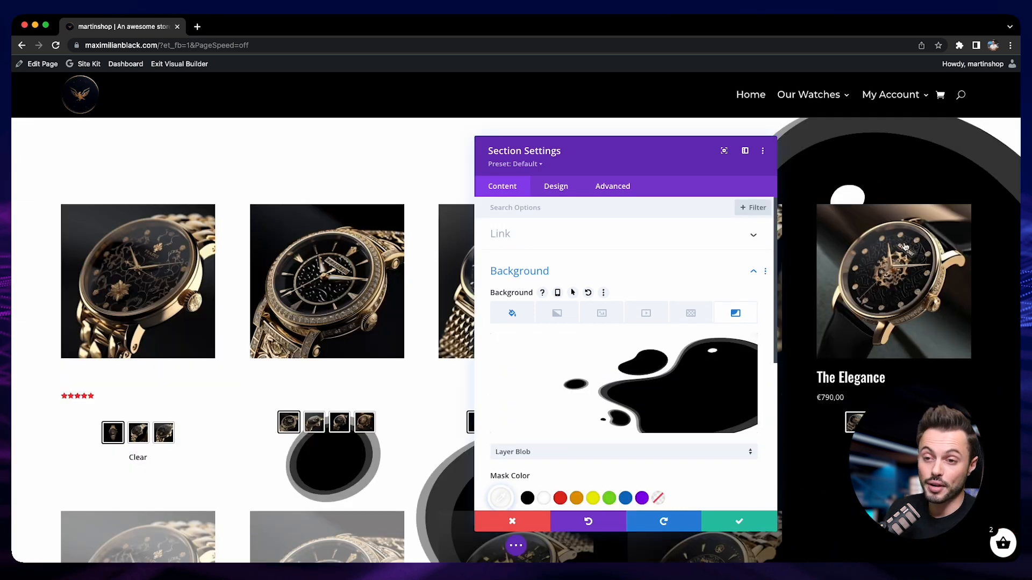
scroll(541, 455, down, 2)
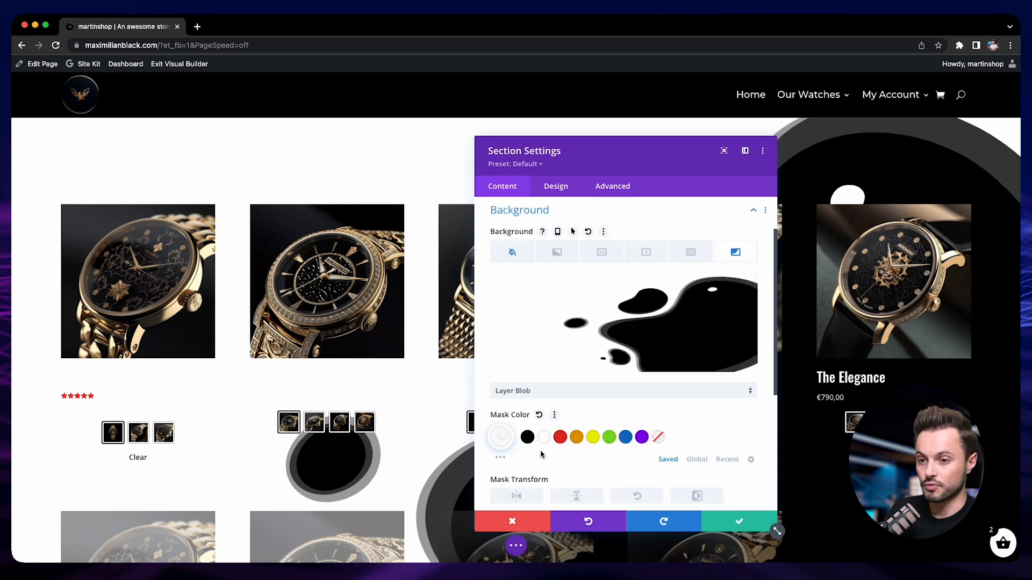
click(560, 437)
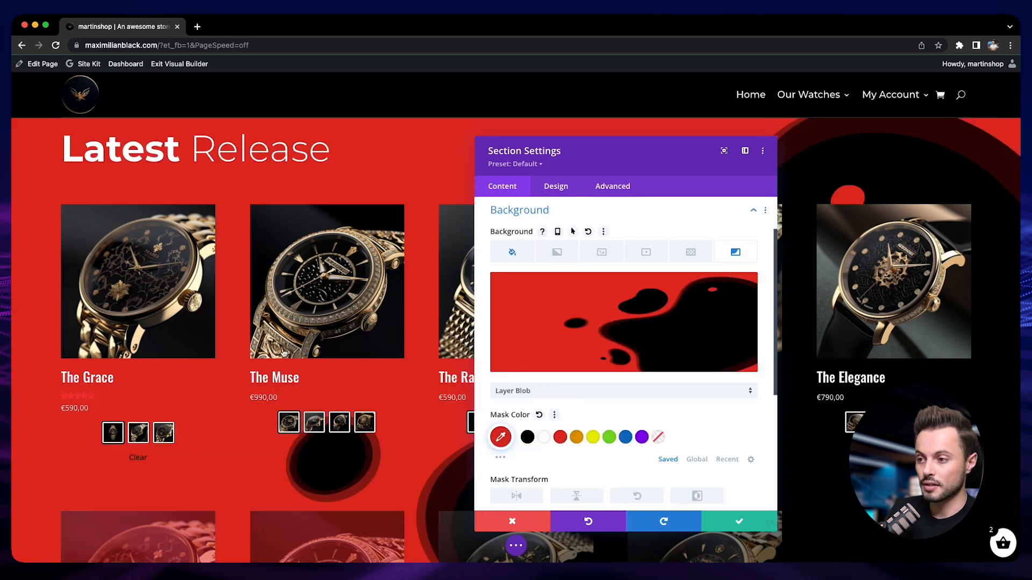
scroll(710, 334, down, 3)
scroll(709, 335, up, 5)
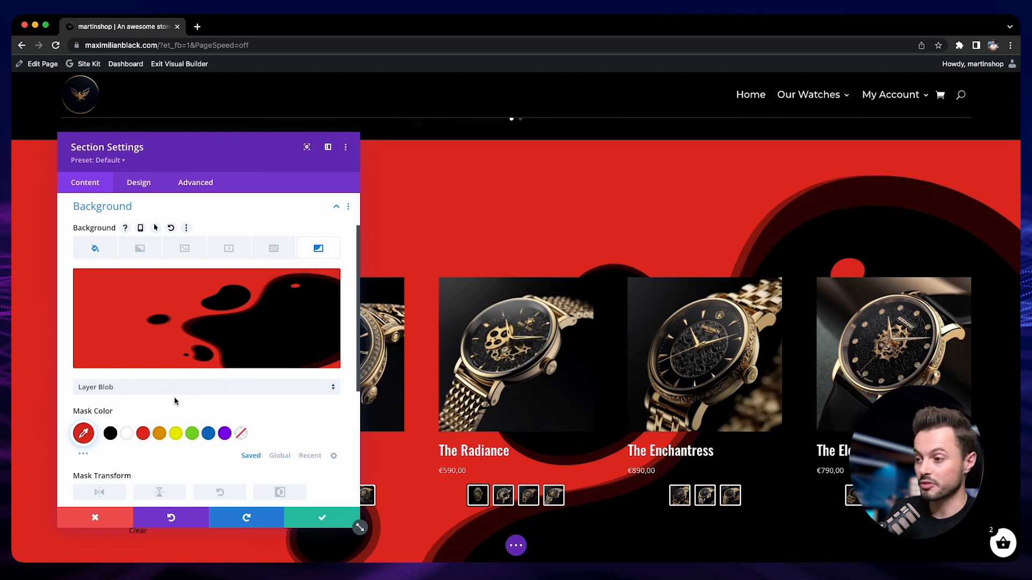
Change the background mask style to Blades and set its color to green #7cda24
click(175, 388)
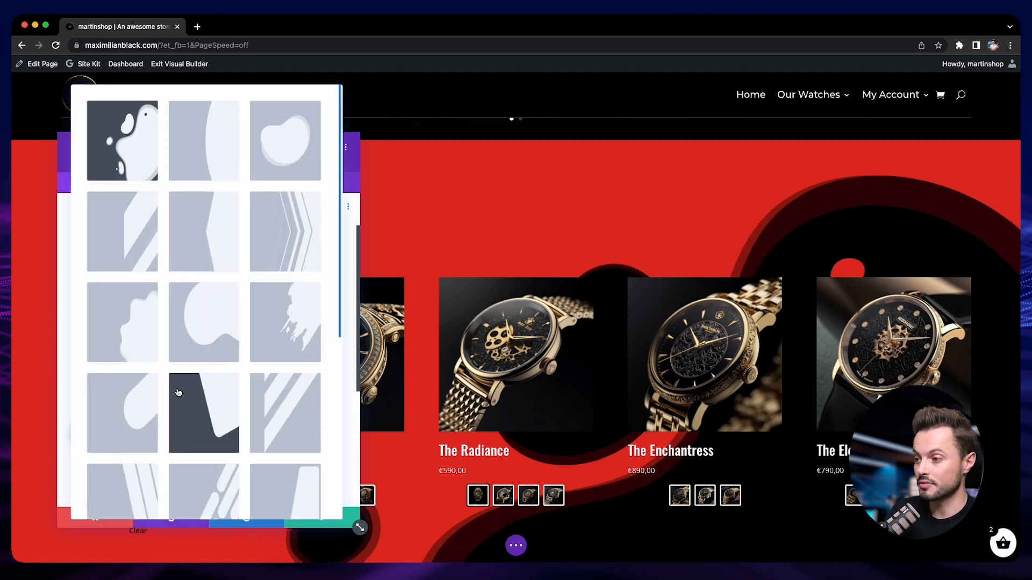
click(124, 232)
scroll(425, 329, down, 3)
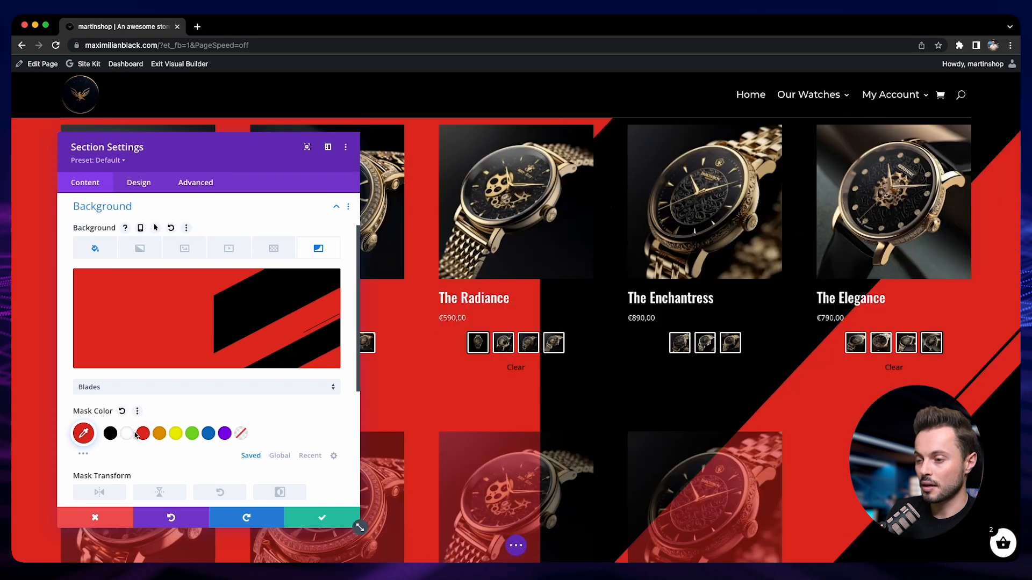
click(176, 434)
click(192, 434)
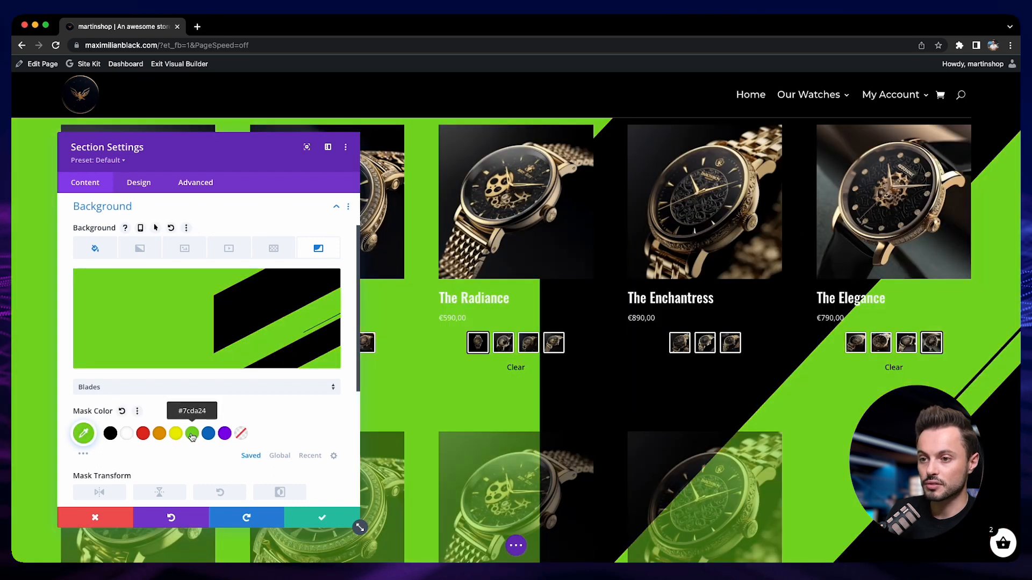
Switch the mask to Corner Paint, rotated and inverted, and color it red
click(188, 344)
click(285, 319)
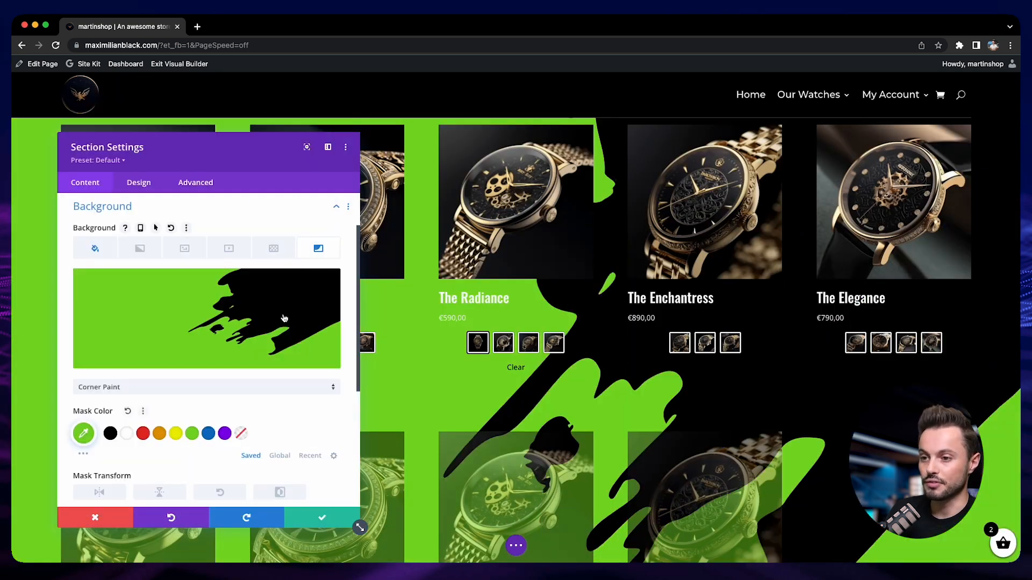
click(222, 434)
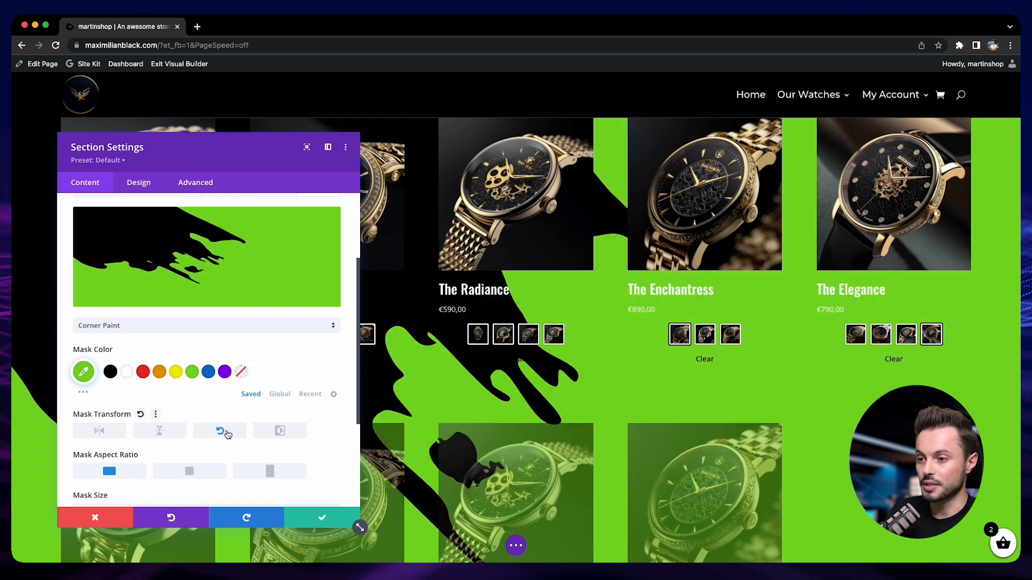
click(263, 435)
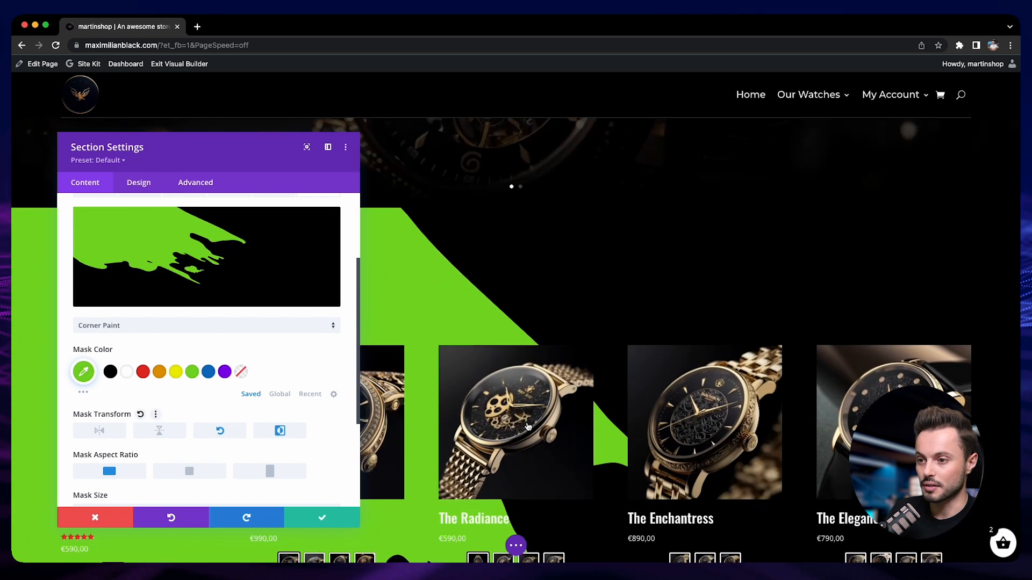
click(143, 372)
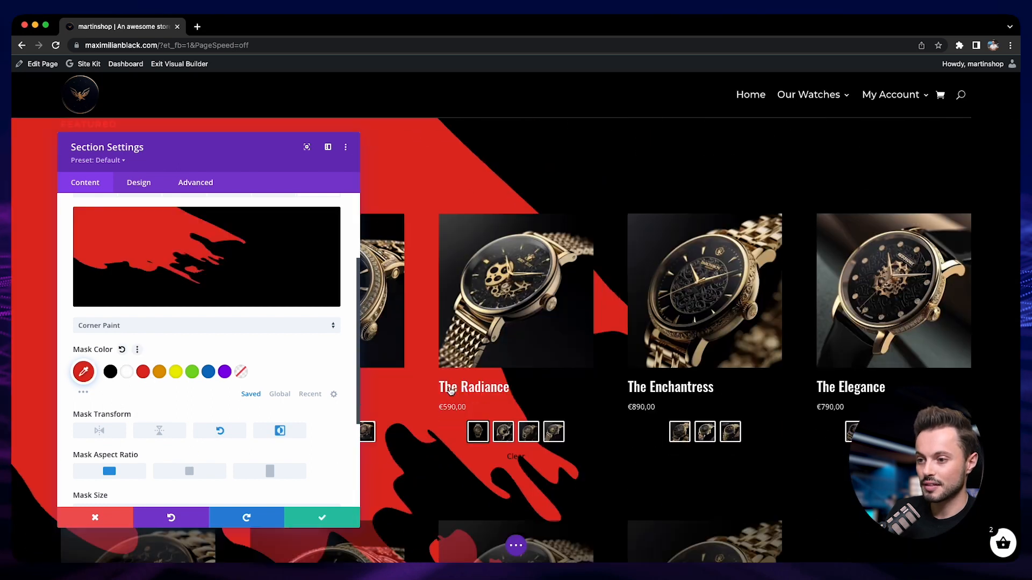
Add a Polka Dots background pattern to the section in combination with the Corner Paint mask
scroll(451, 392, up, 3)
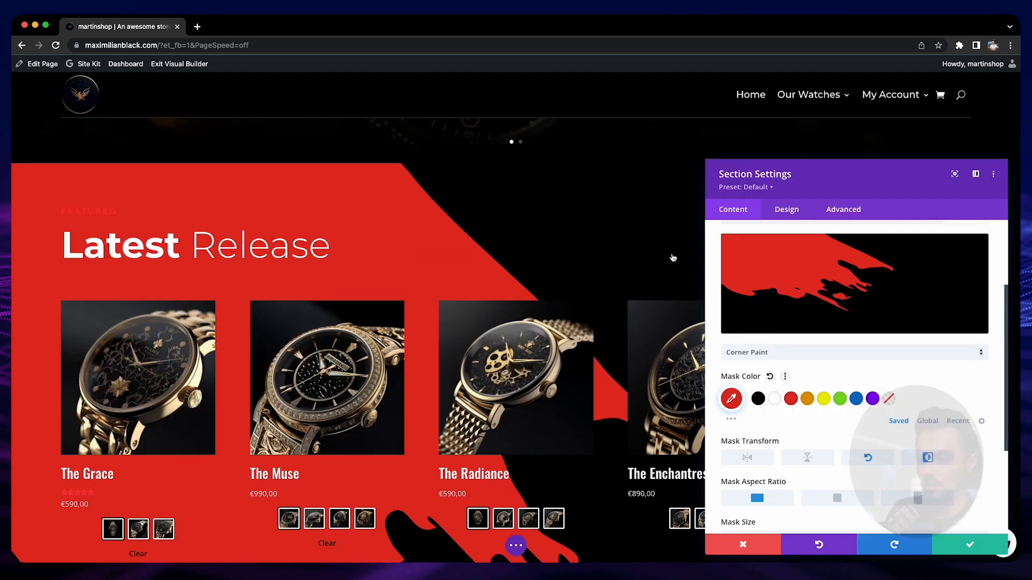
scroll(794, 281, up, 2)
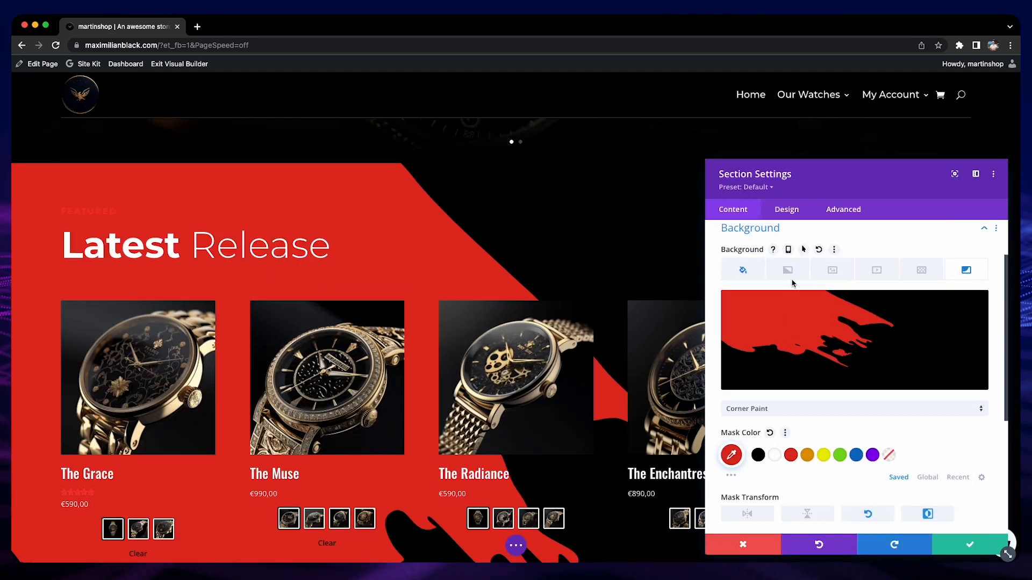
click(921, 270)
click(854, 373)
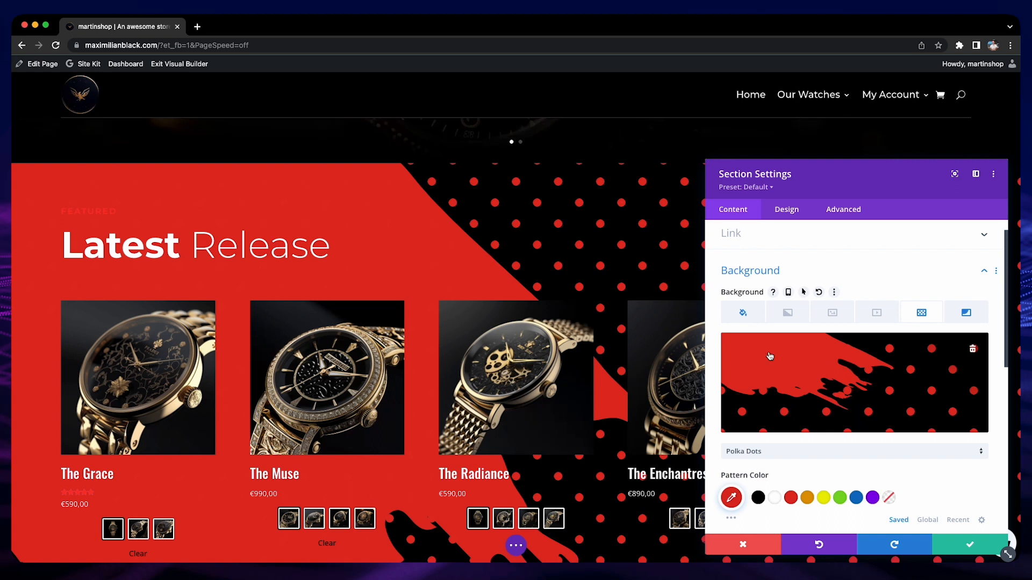
Change the section's background pattern style from Polka Dots to Pills
click(865, 451)
scroll(855, 414, down, 3)
scroll(843, 413, down, 1)
scroll(846, 411, up, 3)
click(866, 358)
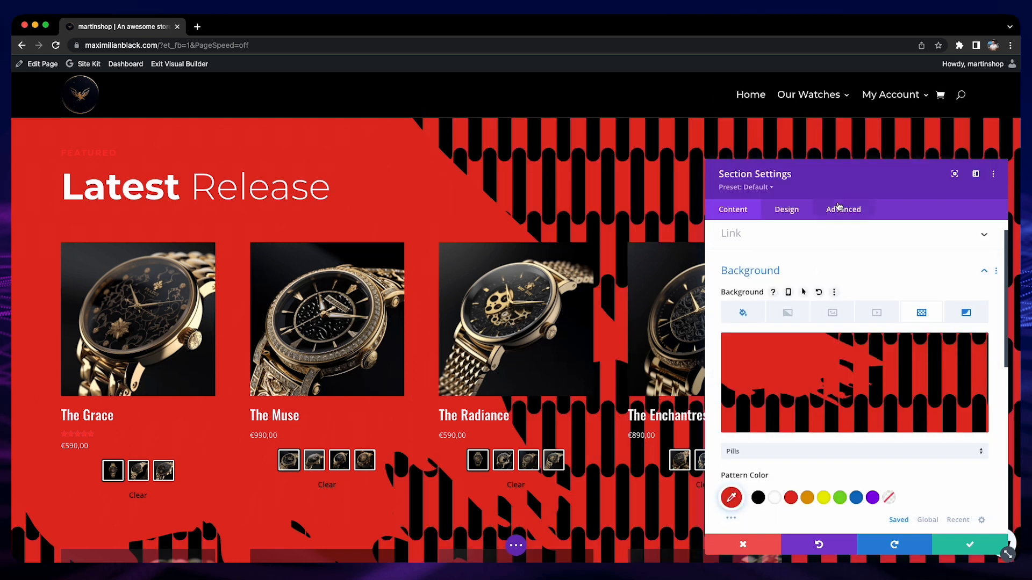
Change the section's background pattern style to Honeycomb
scroll(591, 264, down, 3)
scroll(590, 259, up, 5)
scroll(589, 259, up, 1)
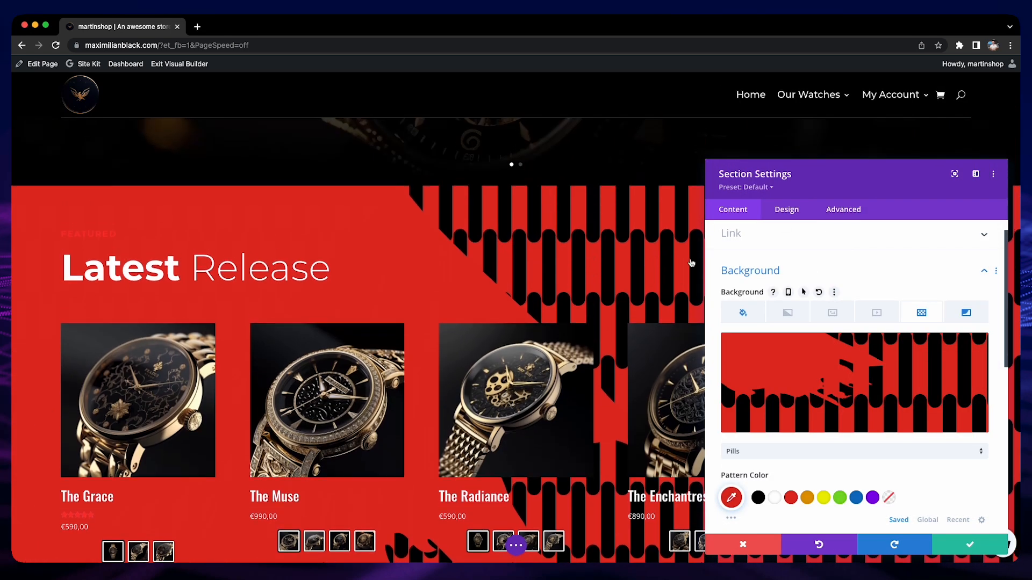
click(829, 389)
click(766, 325)
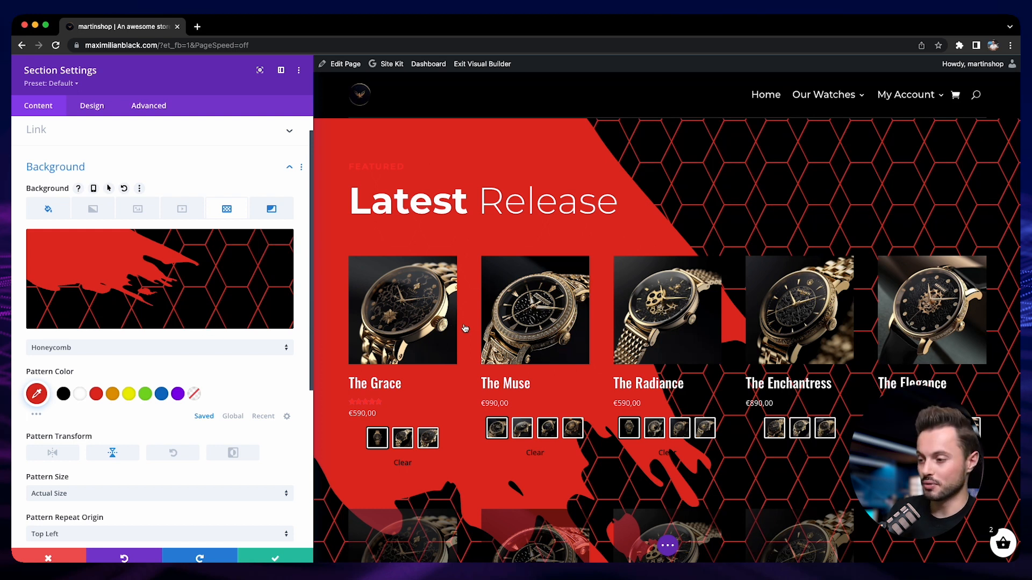
Delete both the Honeycomb background pattern and the Corner Paint background mask from the section
scroll(230, 274, up, 1)
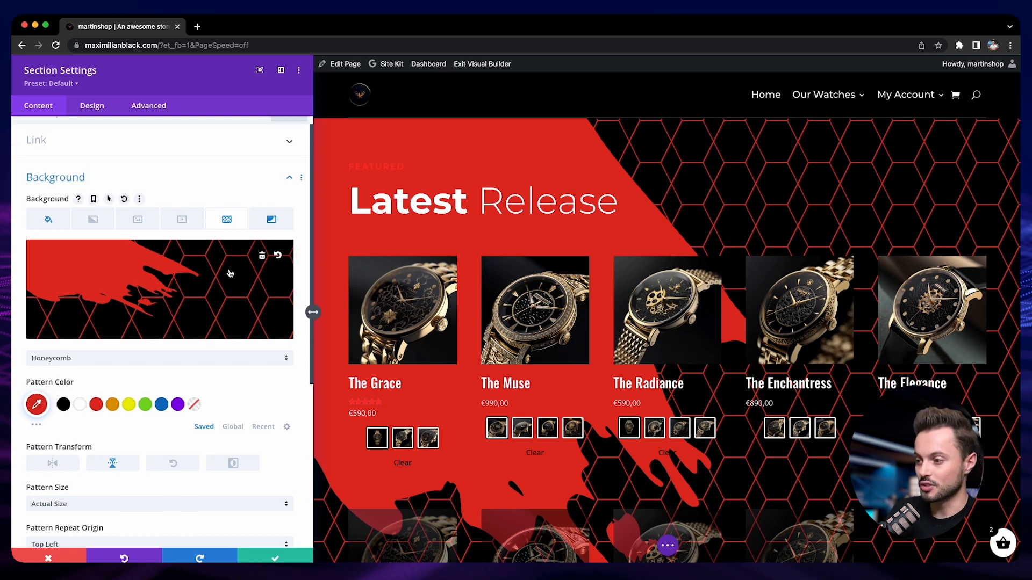
click(262, 256)
click(271, 232)
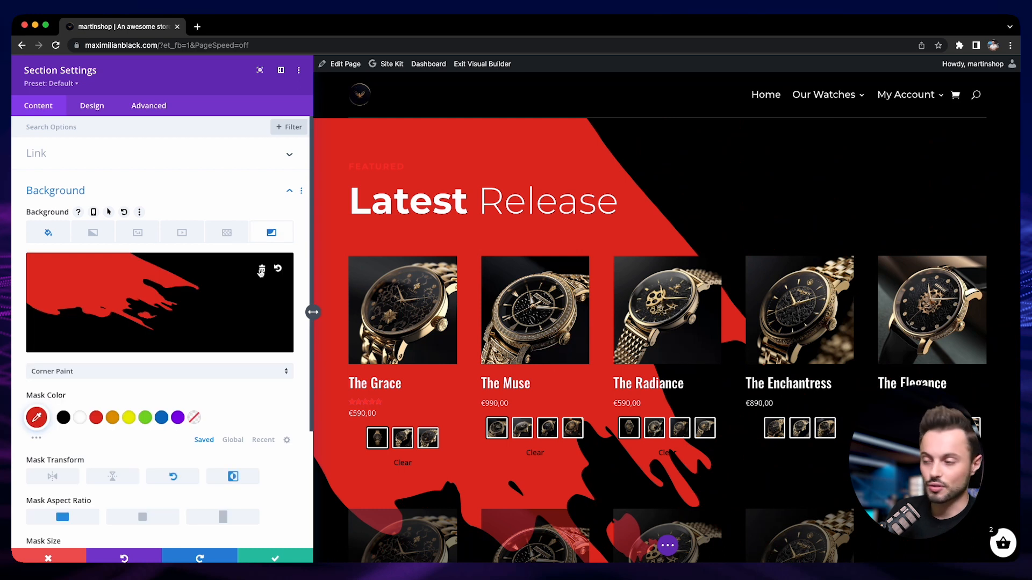
click(262, 270)
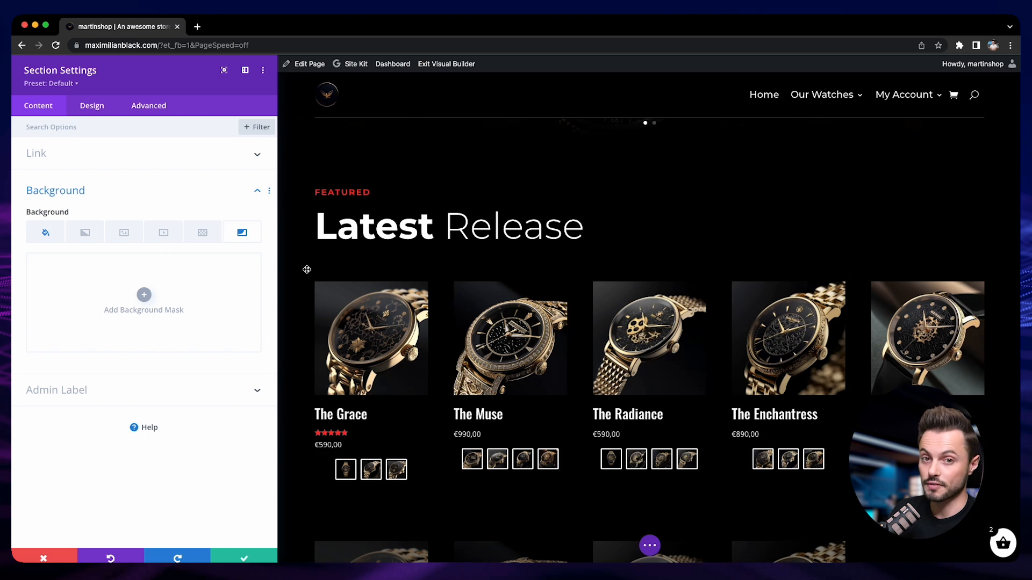
Add a white layered wave divider to the top of the Latest Release section
drag(276, 311, 234, 313)
click(92, 106)
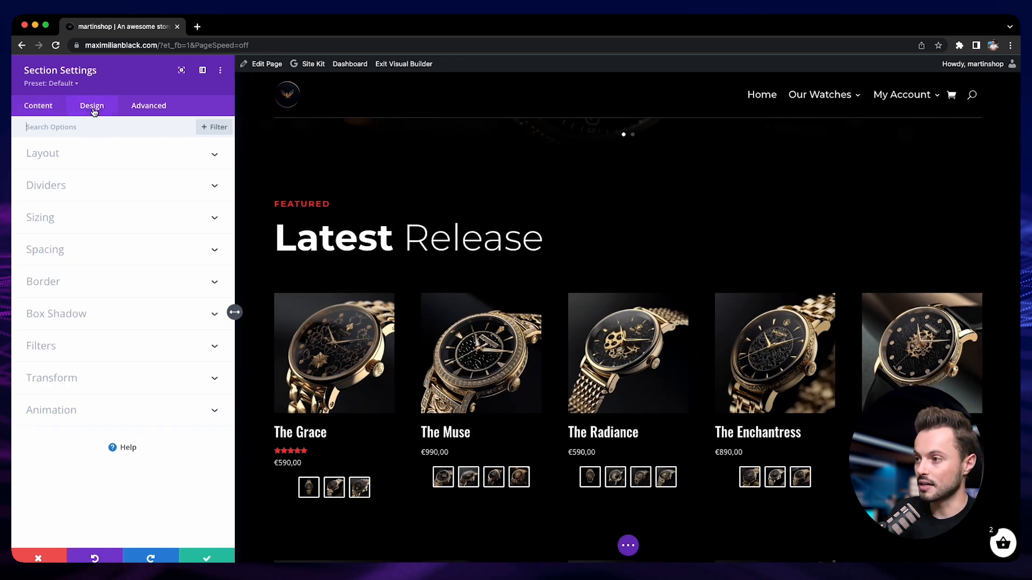
click(61, 189)
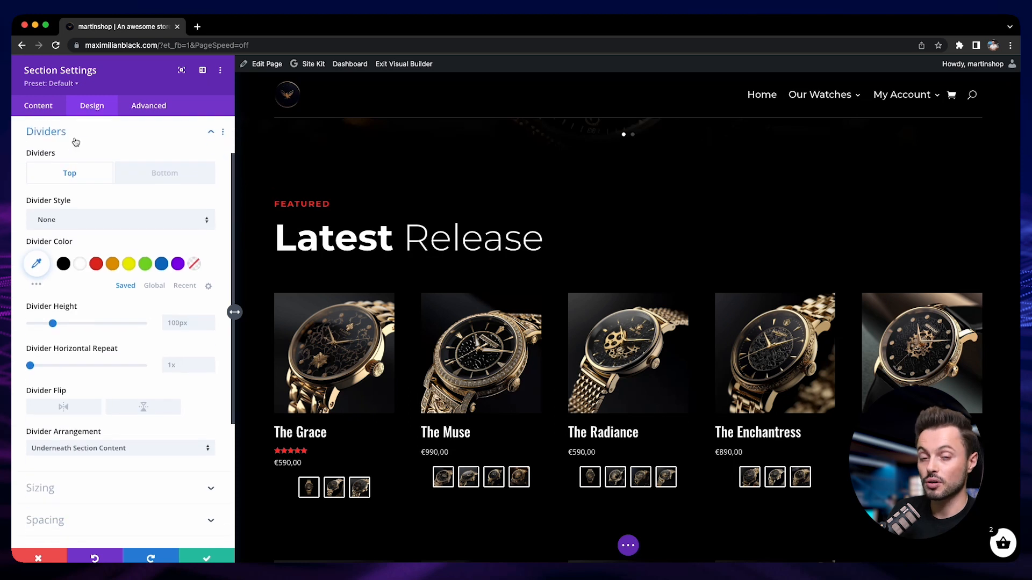
scroll(510, 284, down, 1)
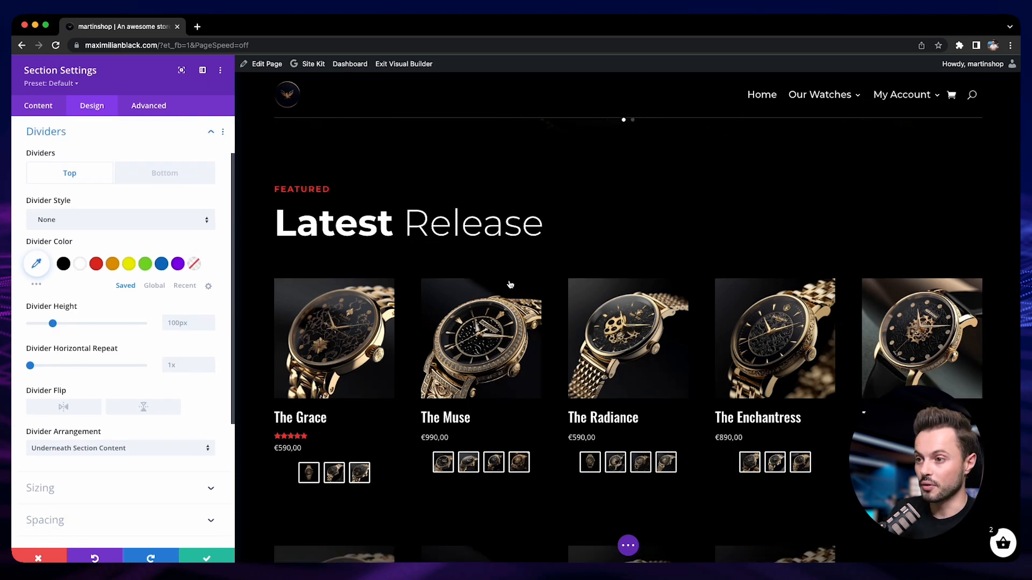
scroll(503, 285, up, 2)
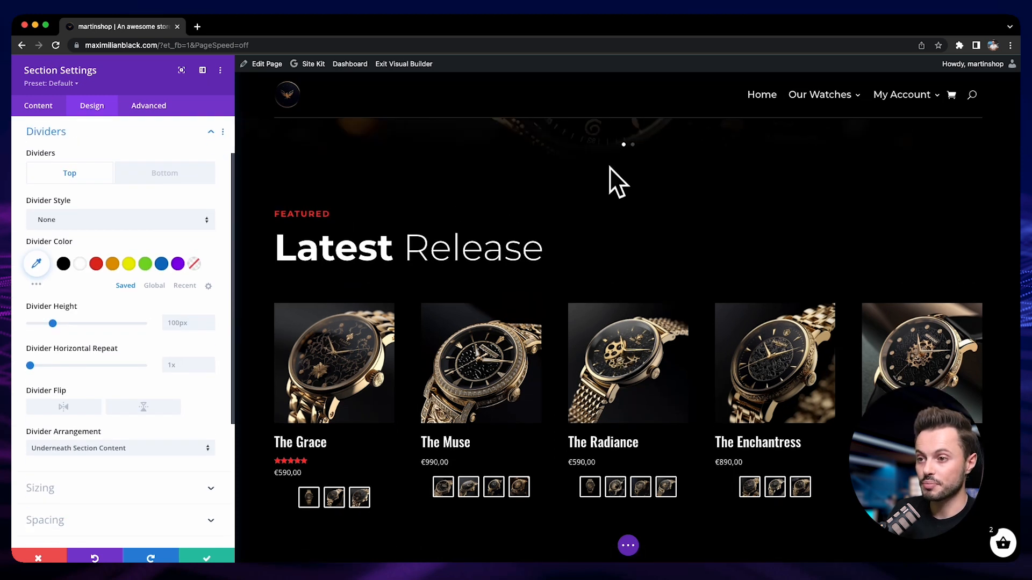
scroll(583, 212, down, 8)
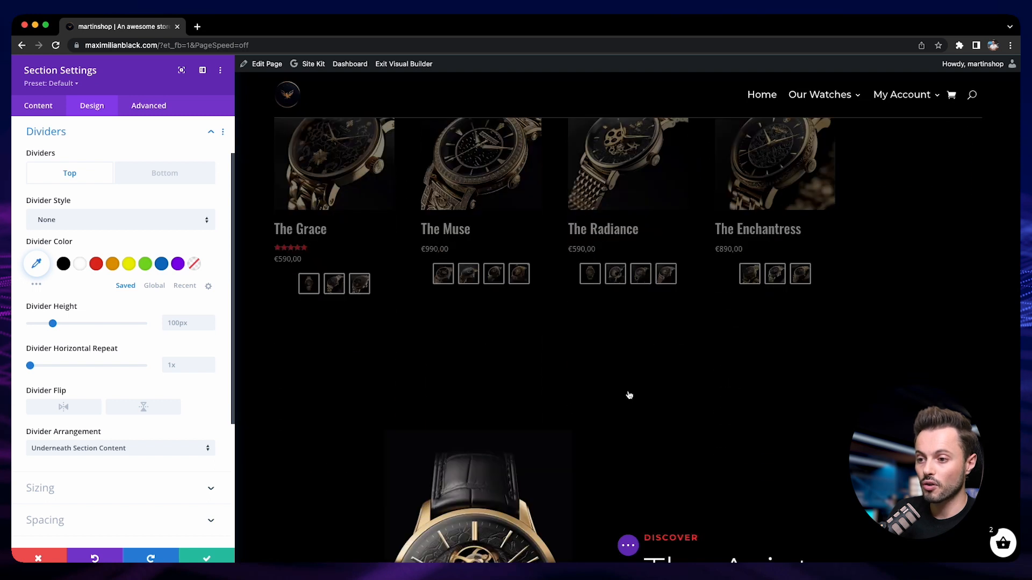
scroll(549, 362, up, 10)
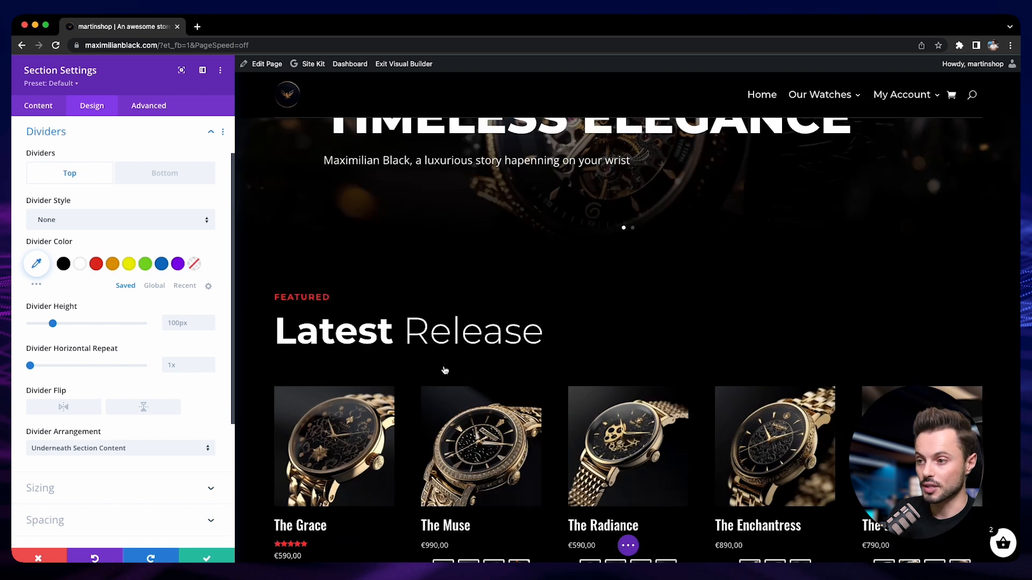
click(85, 228)
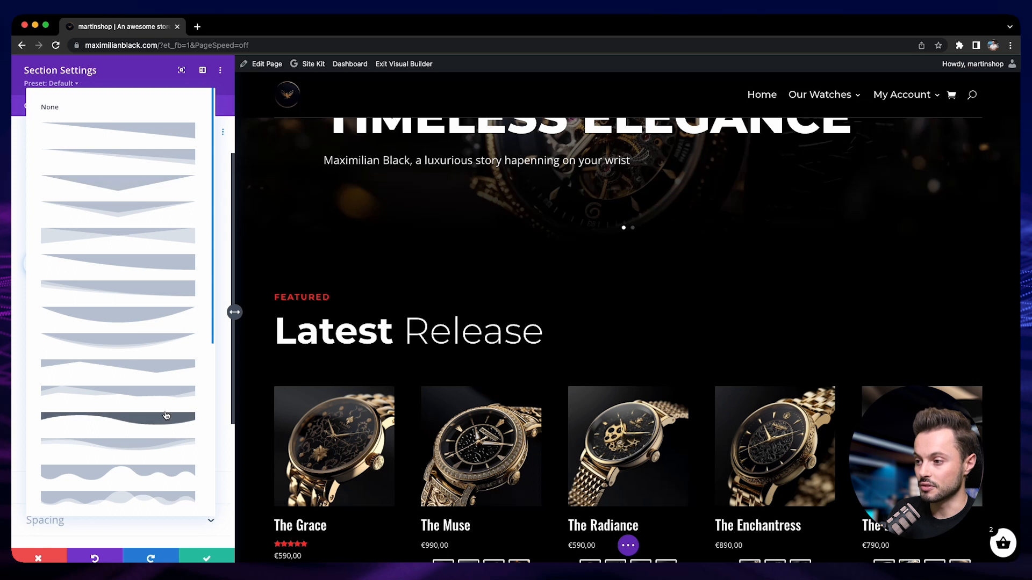
click(173, 438)
click(79, 263)
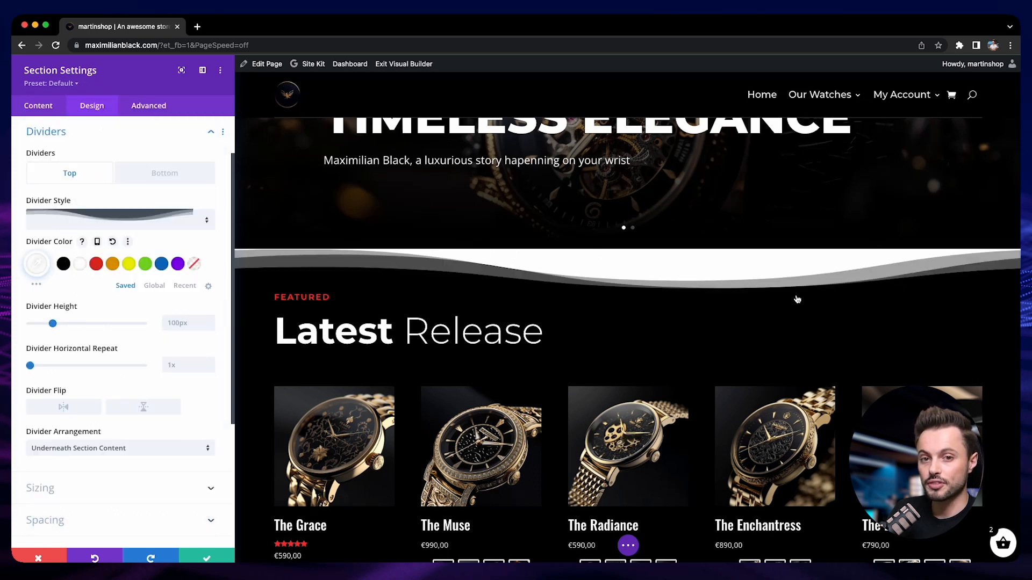
Try the multi-wave style and the layered downward-arrow style on the Latest Release section's top divider
click(76, 219)
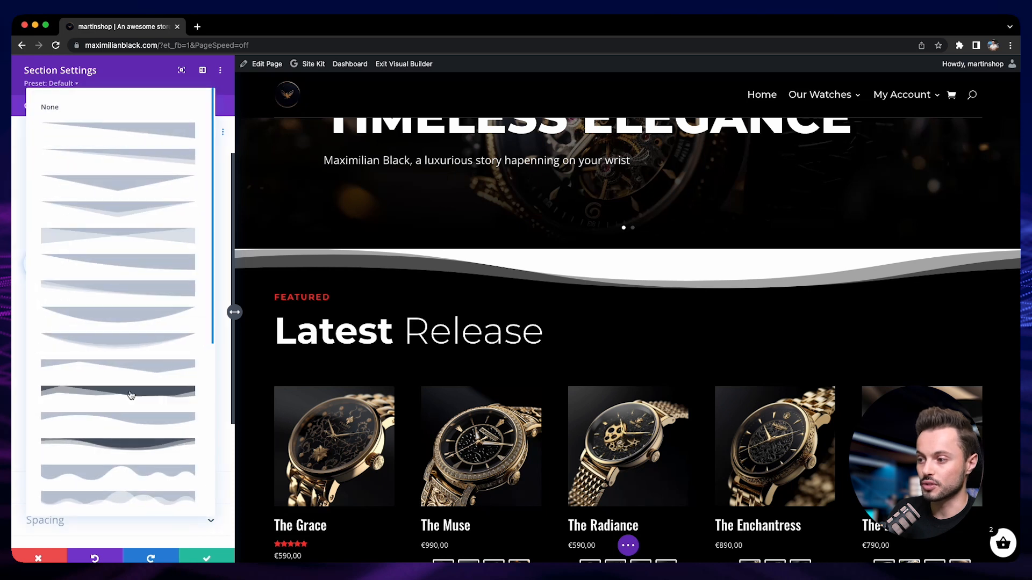
click(141, 469)
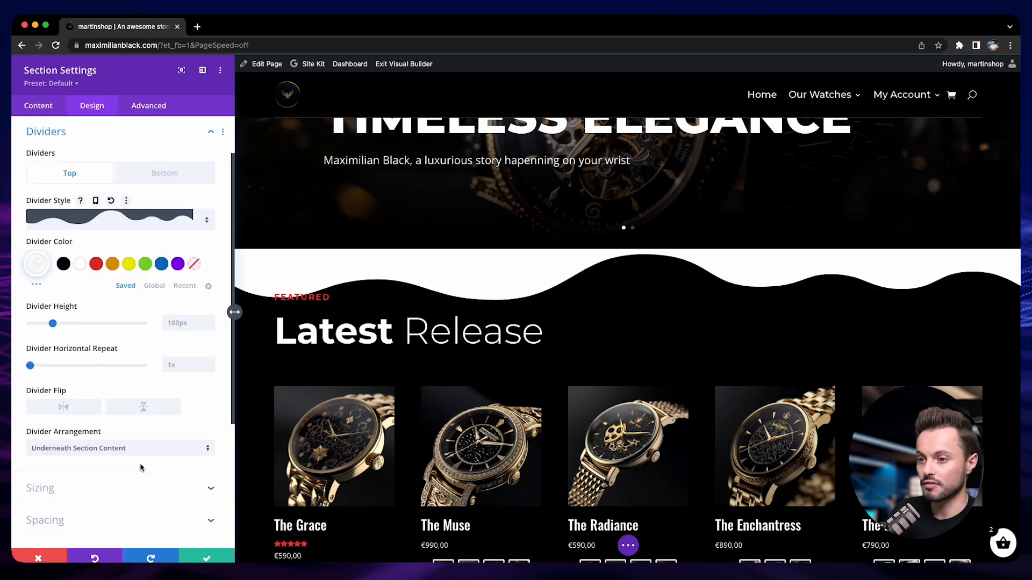
click(141, 221)
click(139, 206)
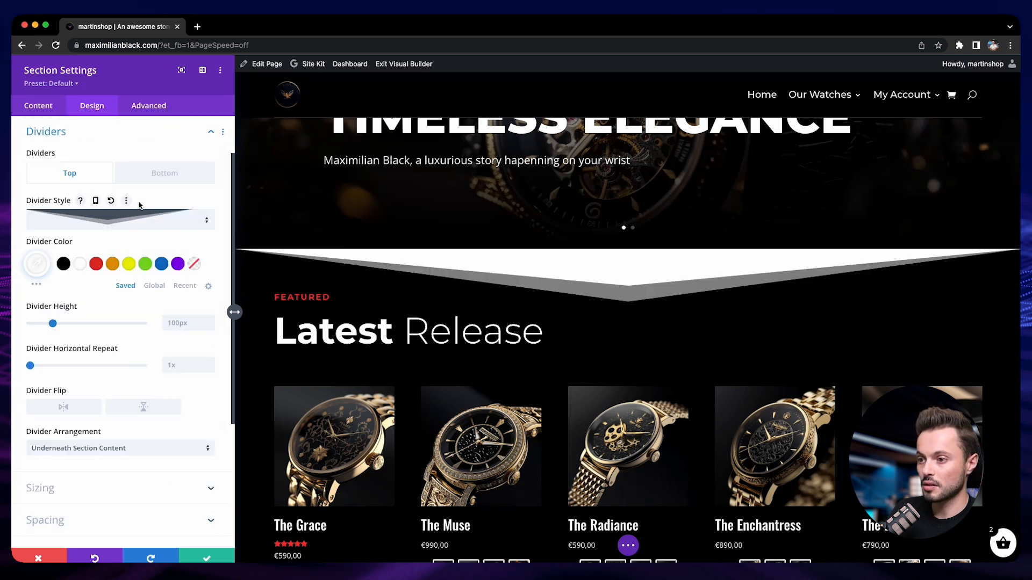
Try the layered slant style on the Latest Release section's top divider, then discard the section's changes
click(133, 218)
click(140, 162)
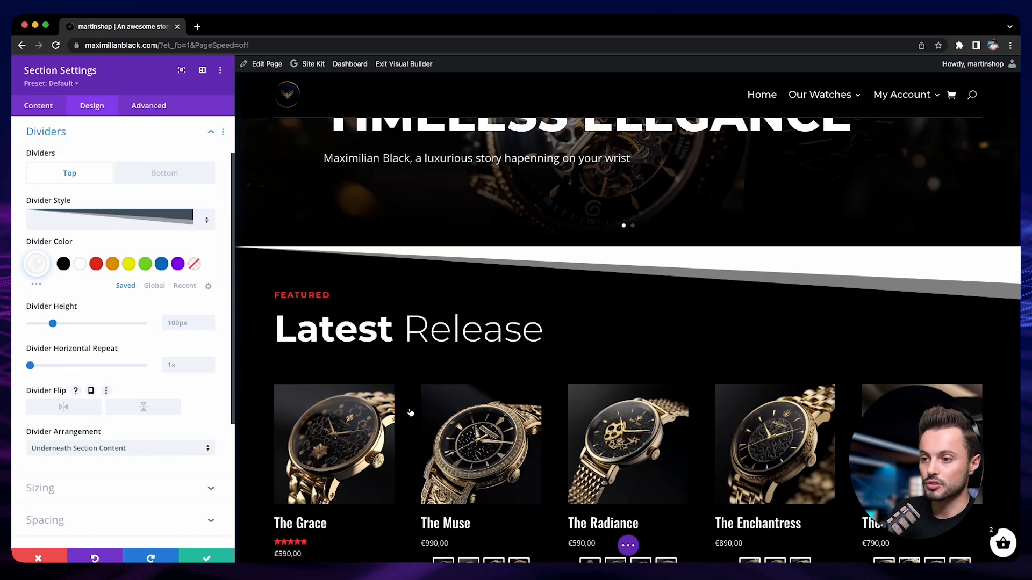
click(31, 558)
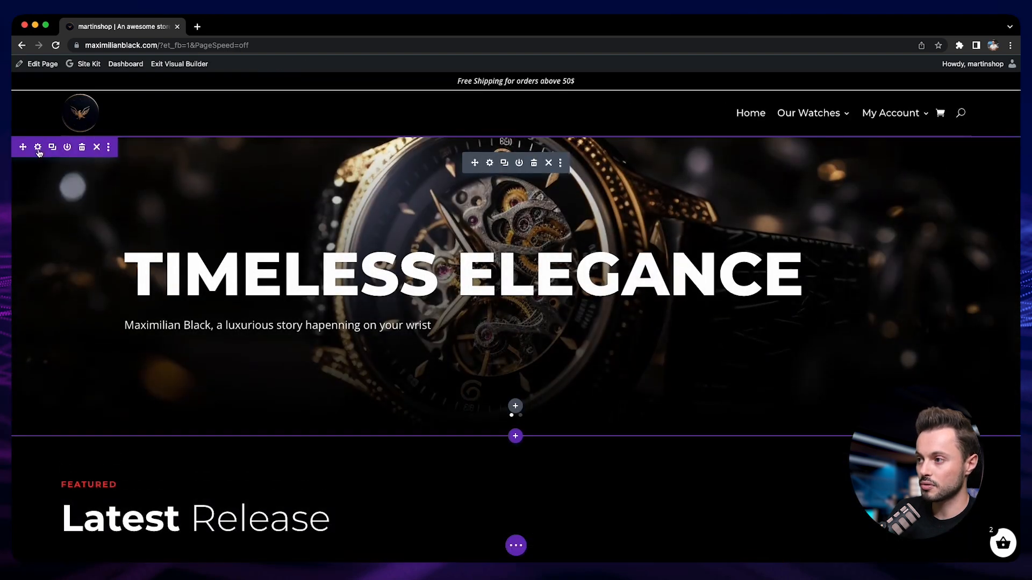
Add a layered slant divider to the bottom of the Timeless Elegance hero section and save its settings
click(38, 148)
click(92, 105)
click(163, 173)
click(62, 223)
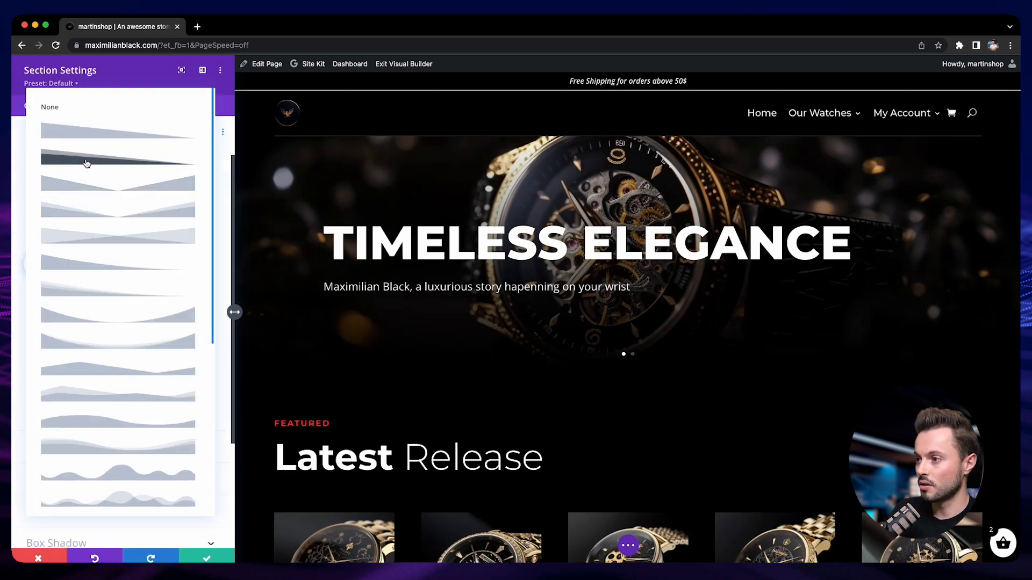
click(86, 159)
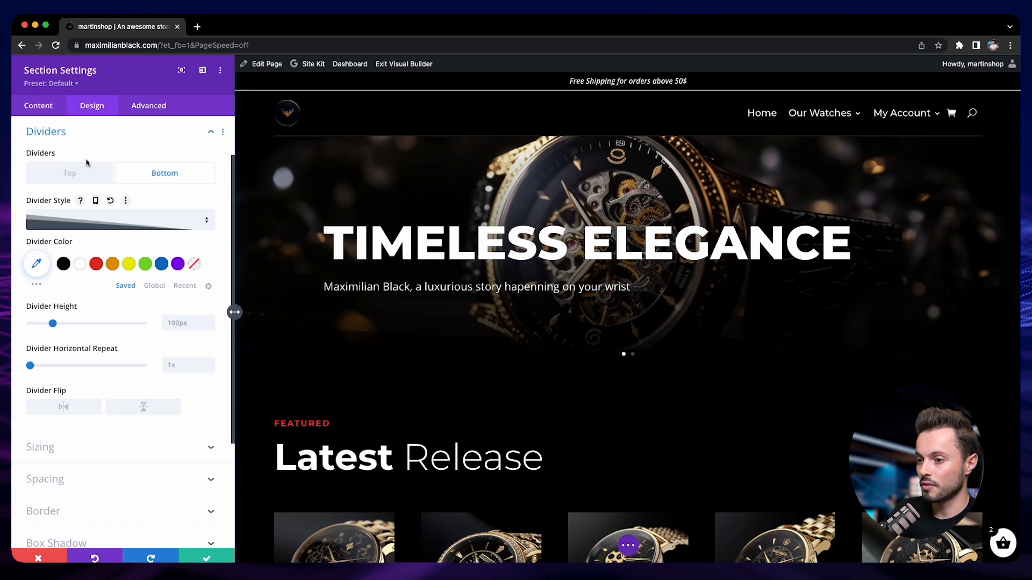
click(204, 559)
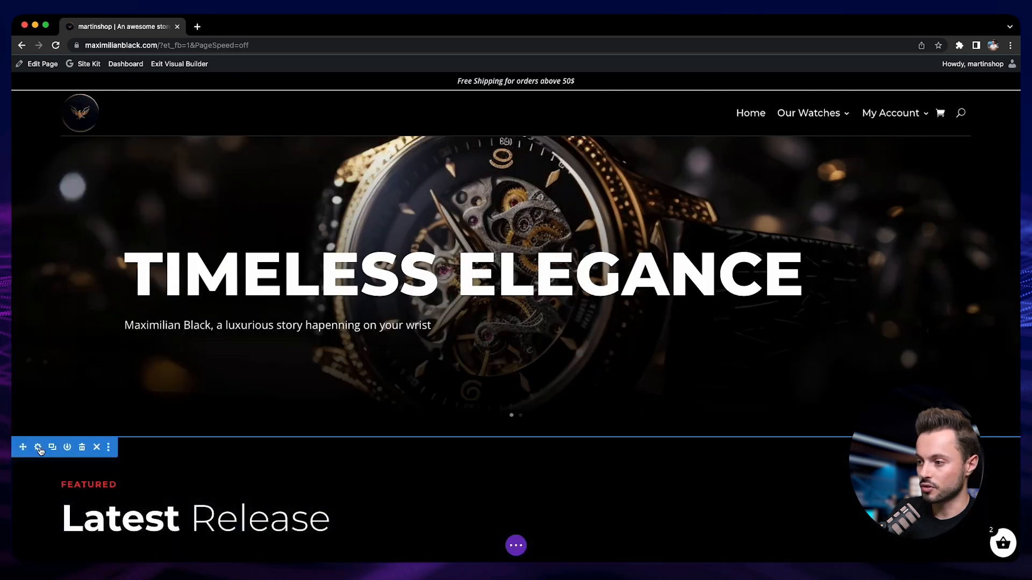
Set the Latest Release section's background colour to white and save its settings
click(37, 447)
click(62, 190)
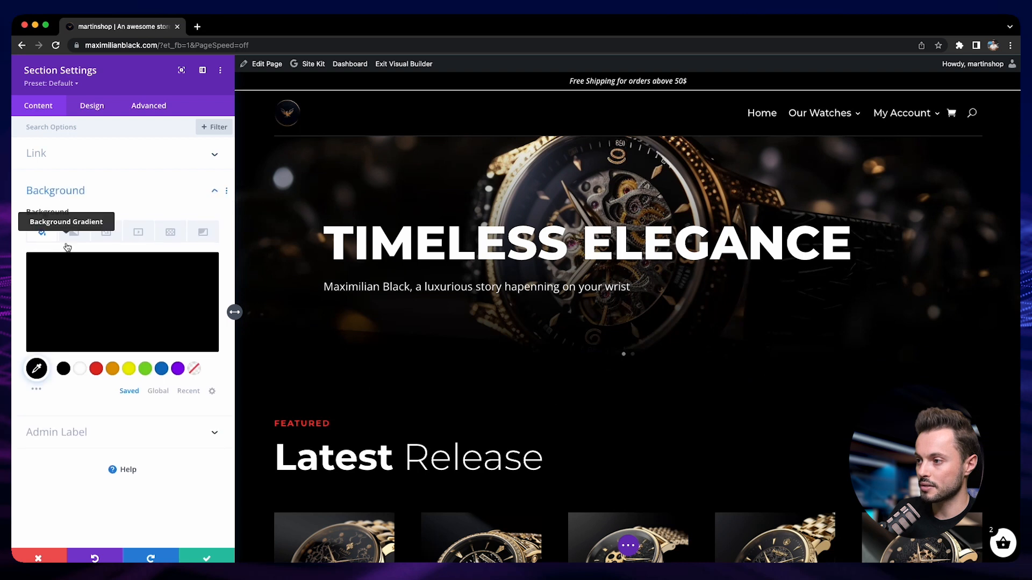
click(79, 369)
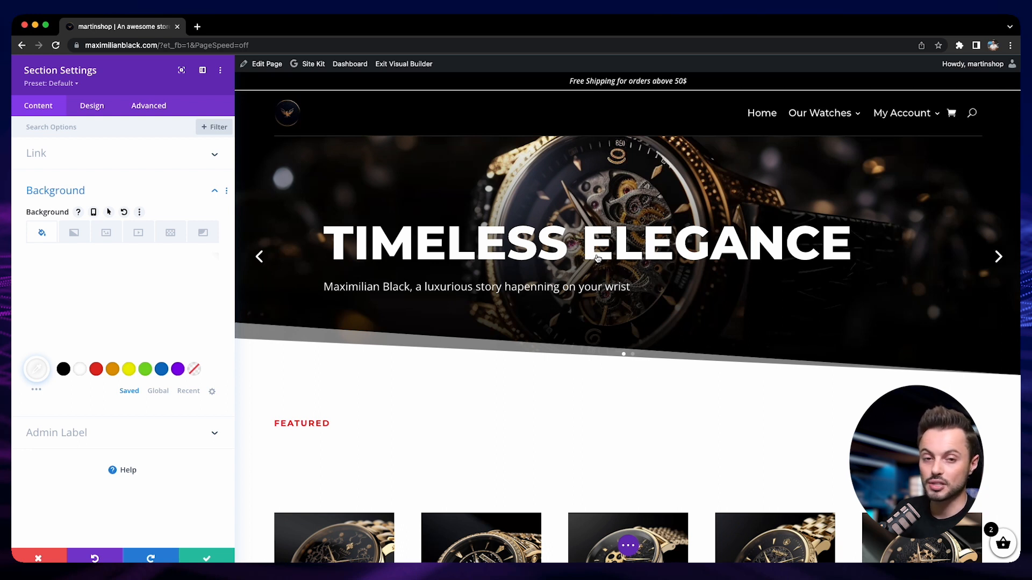
scroll(565, 376, down, 3)
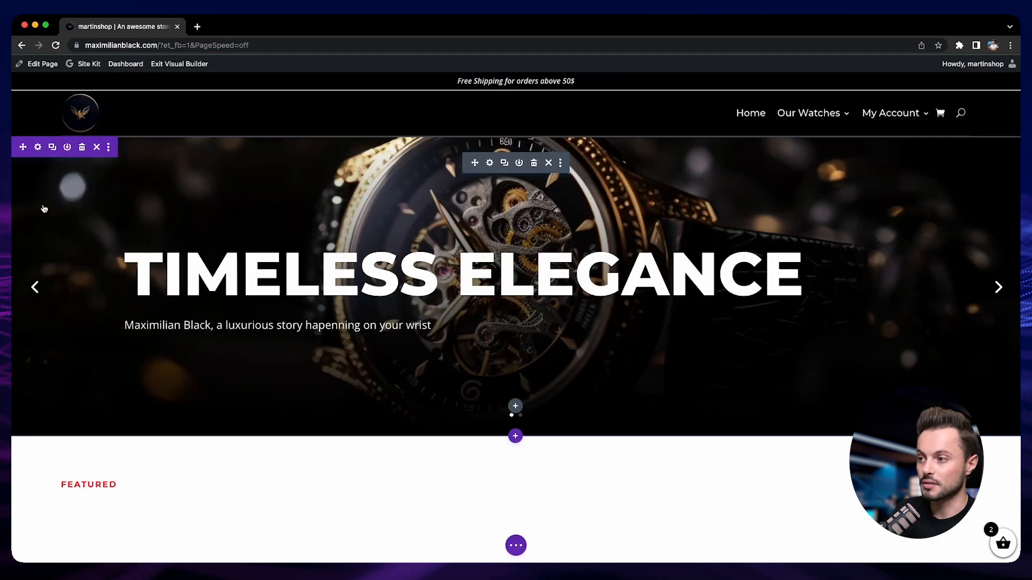
Try the plain curve and the layered curve styles on the hero section's bottom divider
click(38, 149)
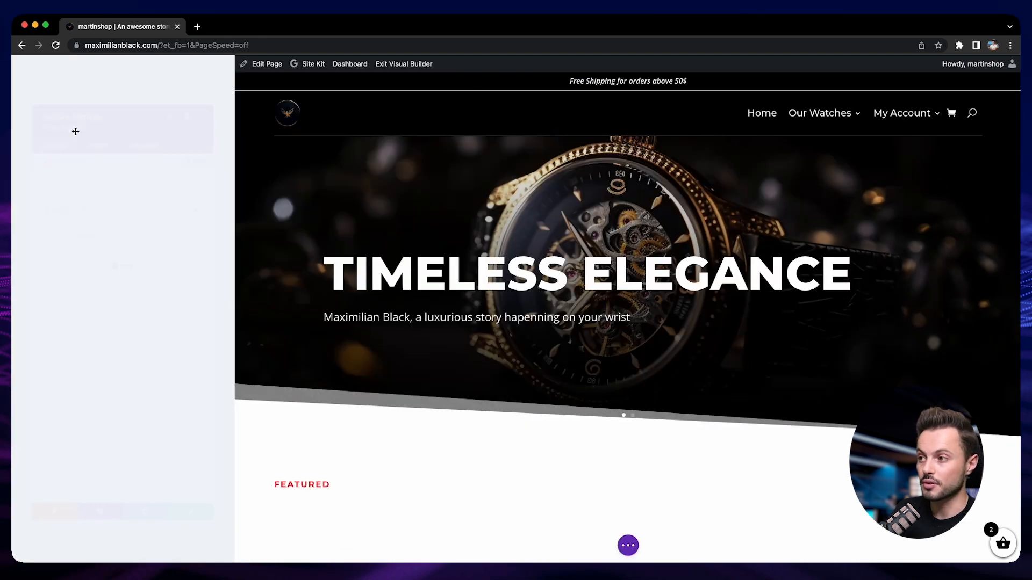
click(91, 107)
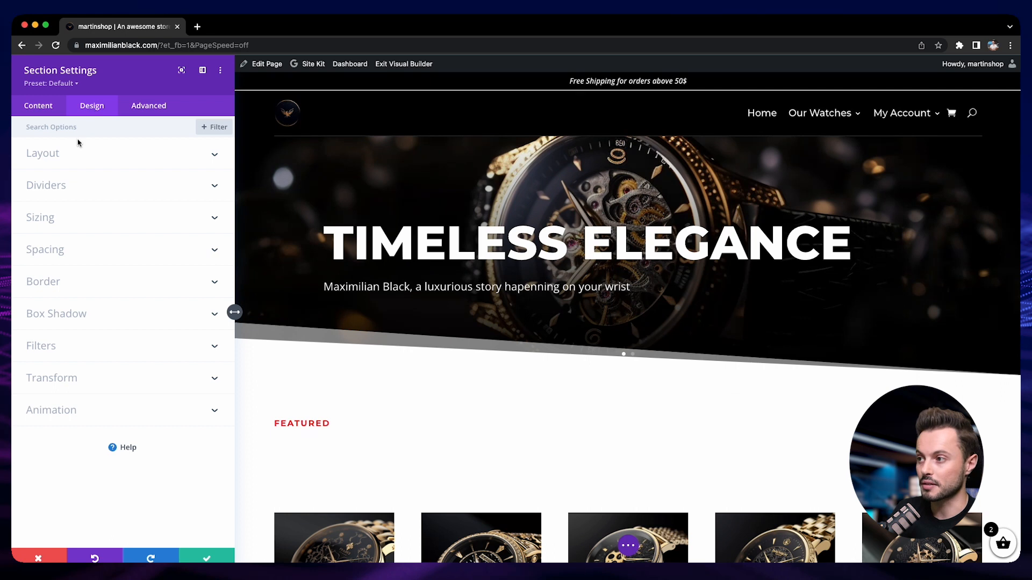
click(84, 185)
click(147, 175)
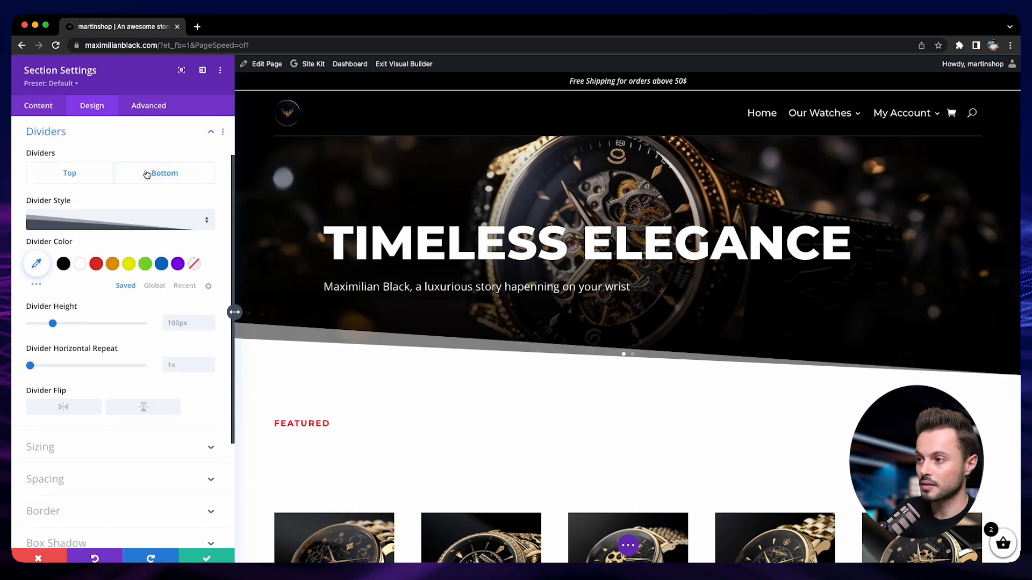
click(99, 223)
click(98, 317)
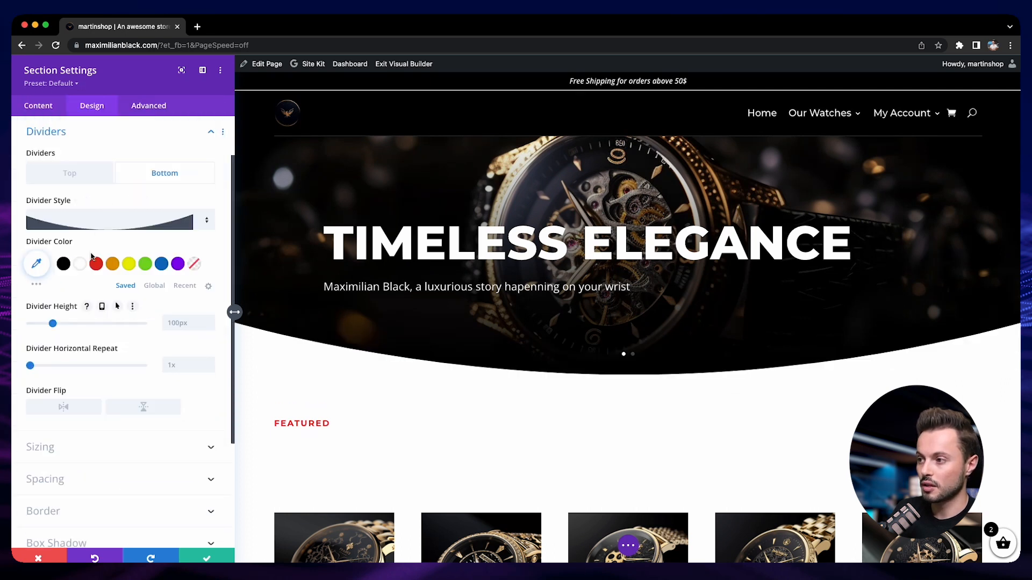
click(98, 229)
click(92, 343)
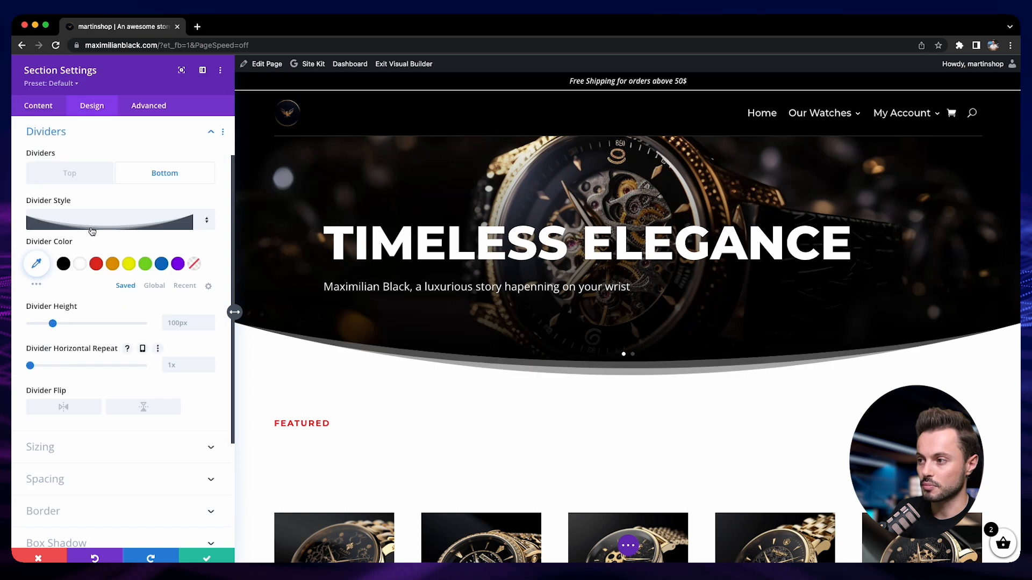
Try the single-wave and multi-wave styles on the hero section's bottom divider, then discard the changes
click(92, 230)
scroll(112, 293, down, 1)
click(111, 365)
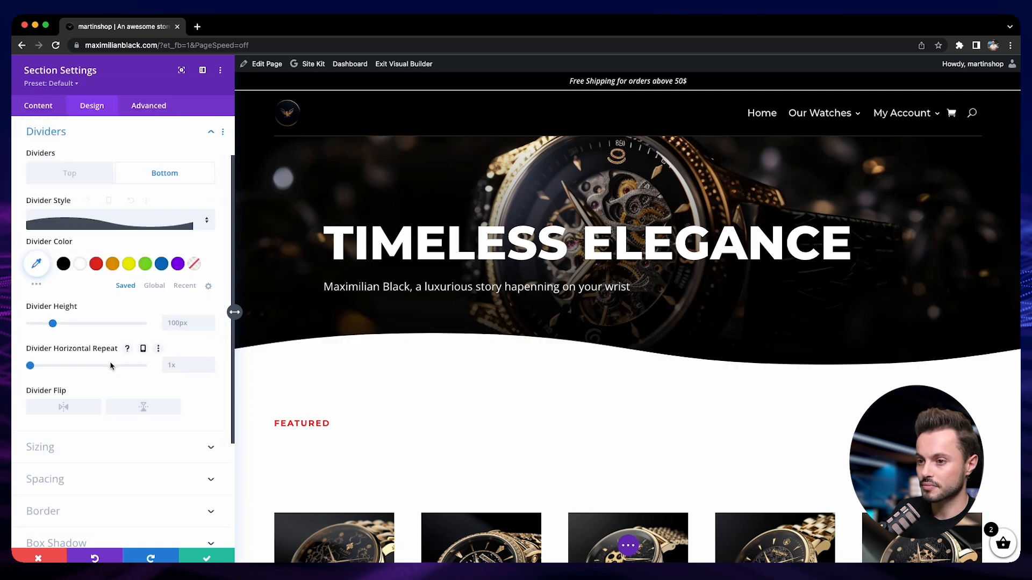
click(100, 228)
scroll(137, 410, down, 1)
click(136, 409)
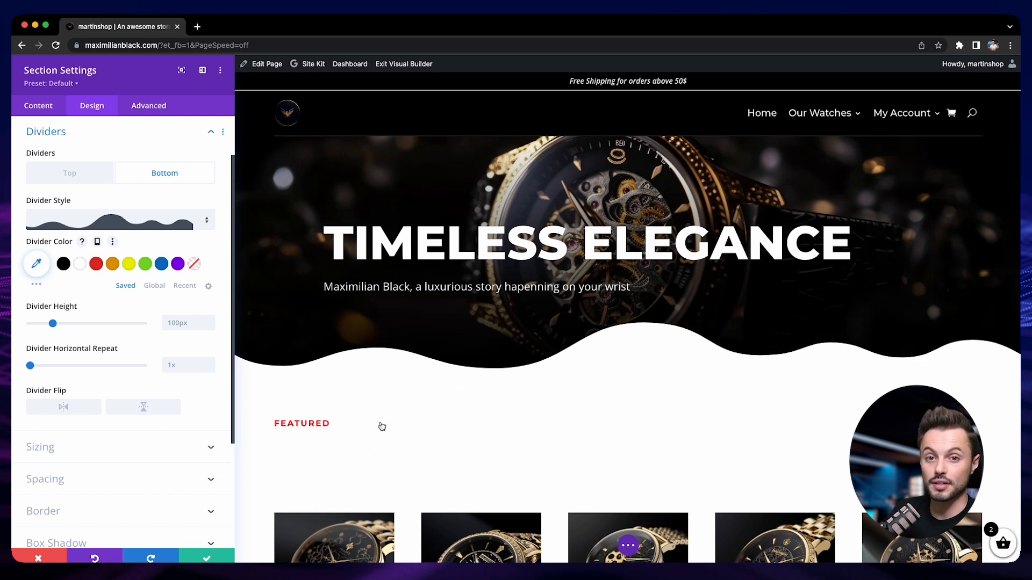
click(38, 559)
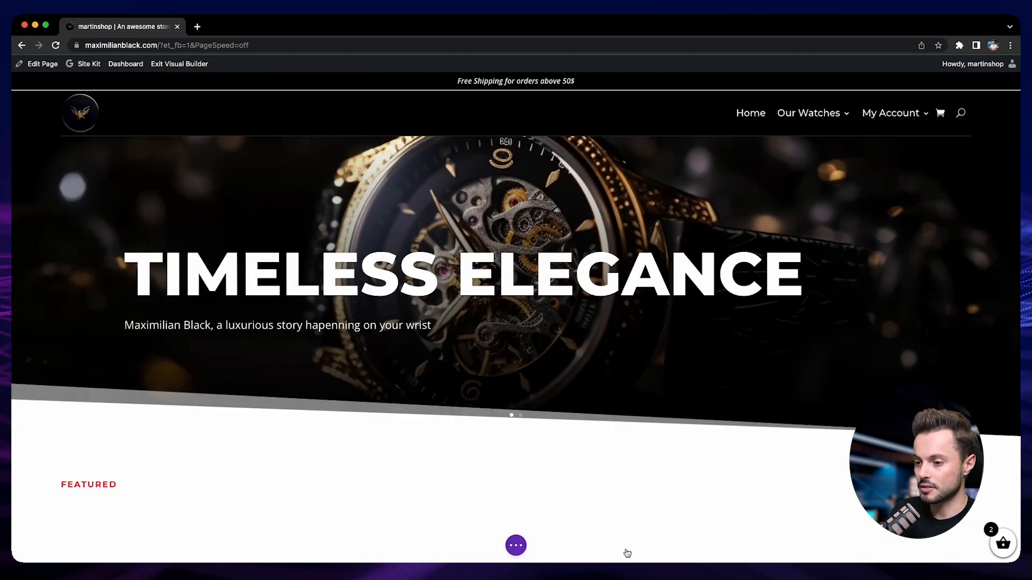
Apply the box shadow preset offset to the lower right to the watch image in The Aviator section
click(516, 545)
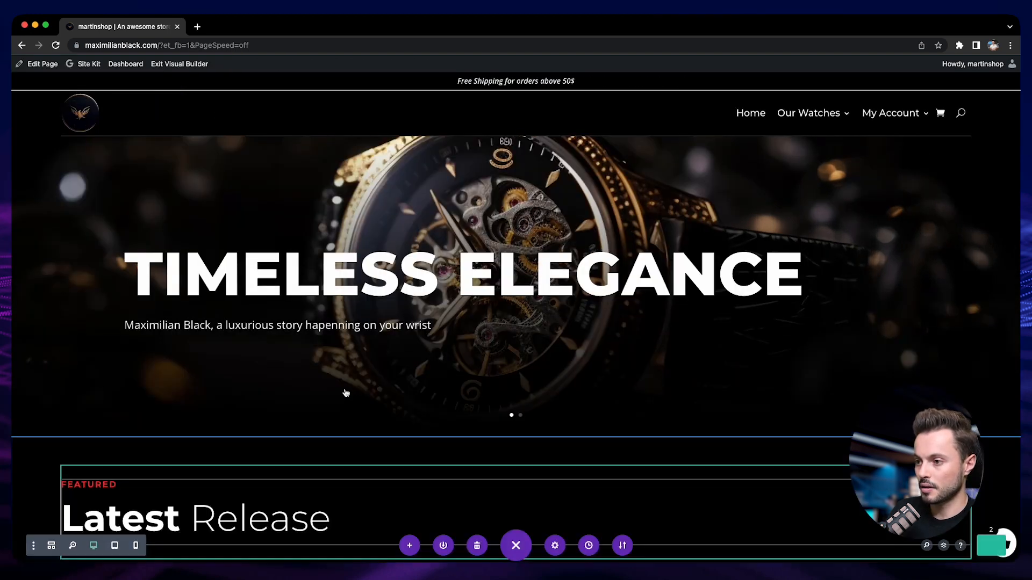
scroll(344, 387, down, 1)
scroll(343, 384, down, 15)
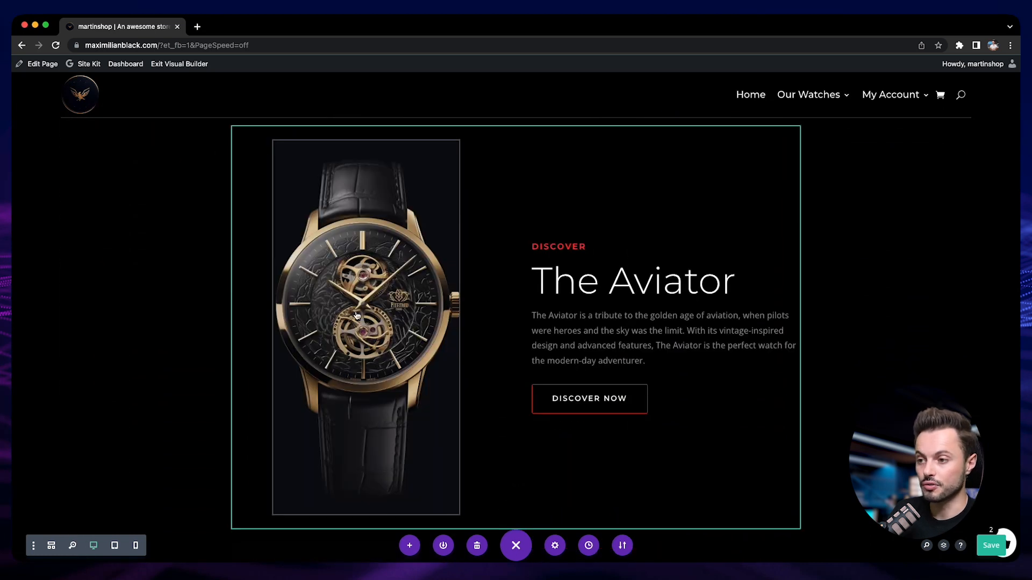
mouse_move(360, 316)
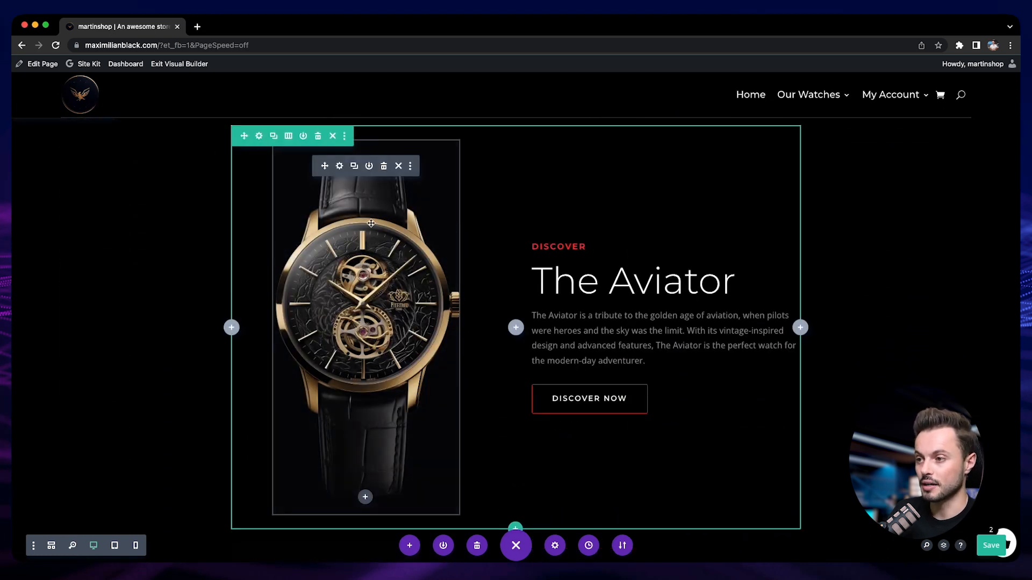
click(340, 168)
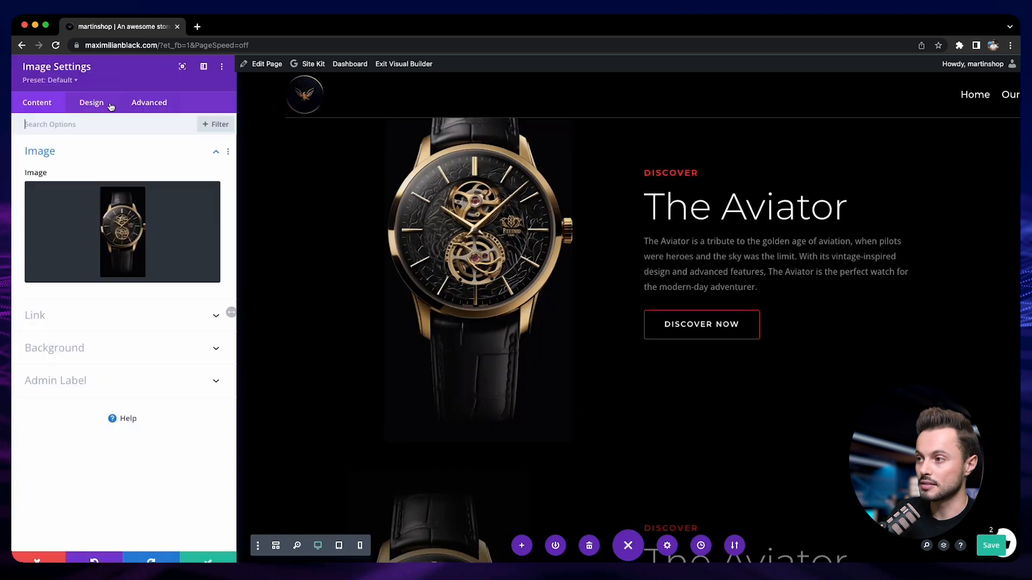
click(97, 107)
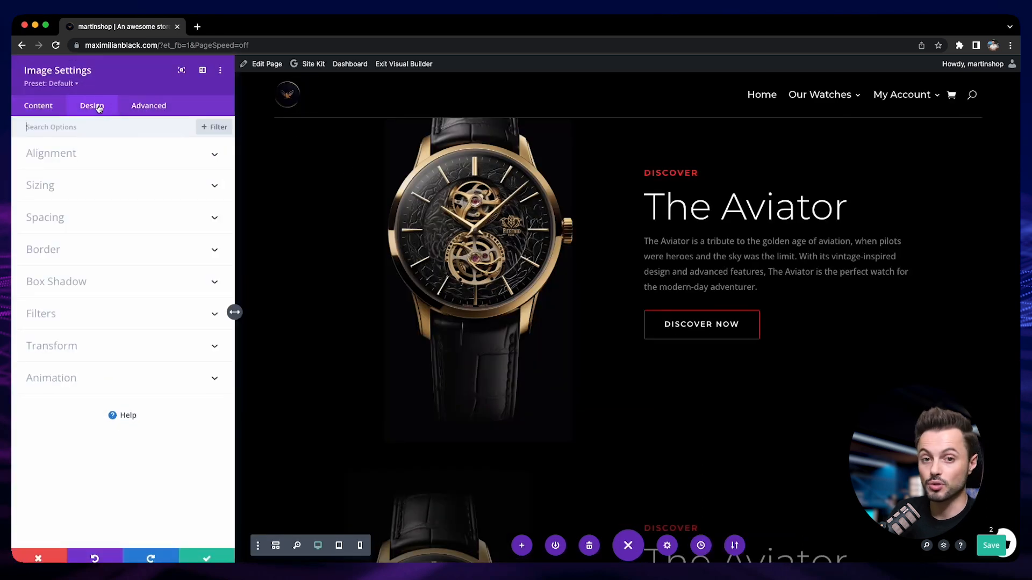
scroll(299, 234, up, 2)
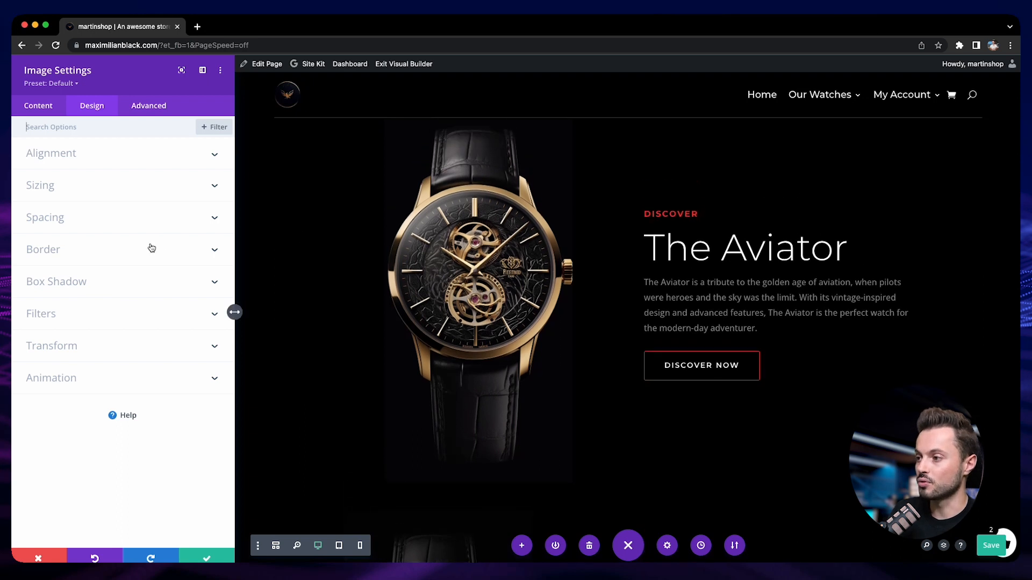
click(104, 282)
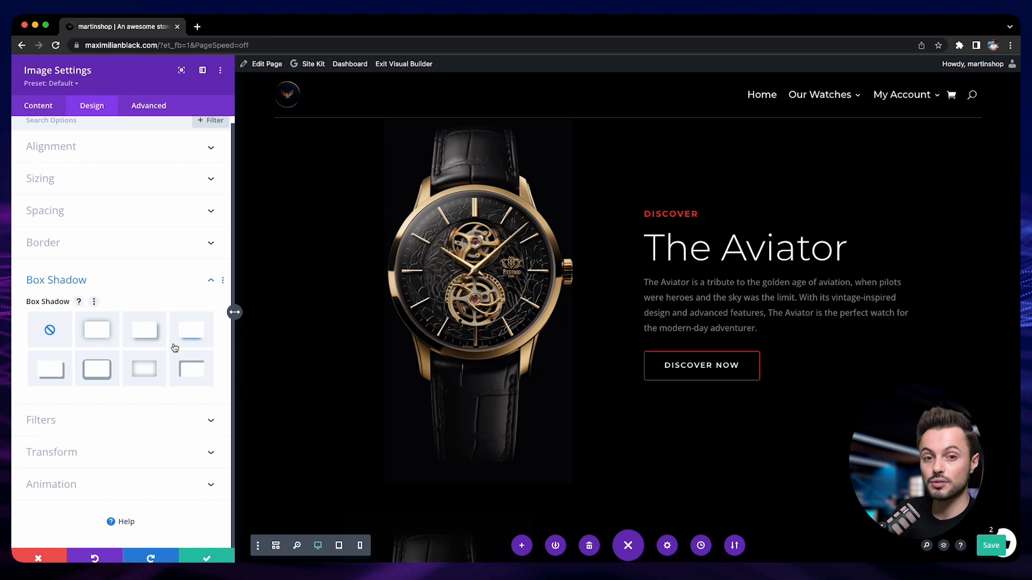
click(141, 336)
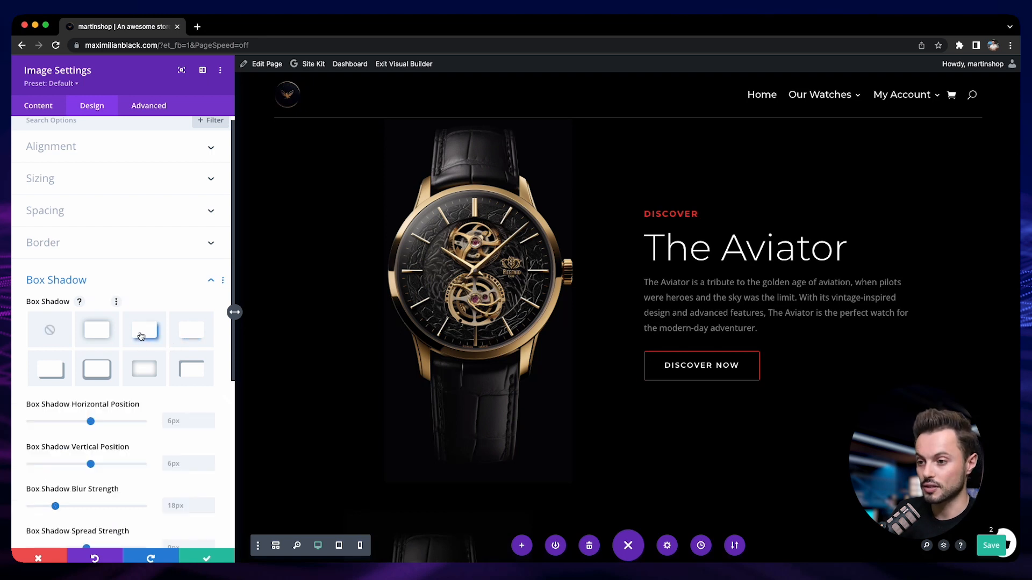
Make the Aviator image's box shadow white with a 13px horizontal and 17px vertical position, and save the page
scroll(129, 355, down, 3)
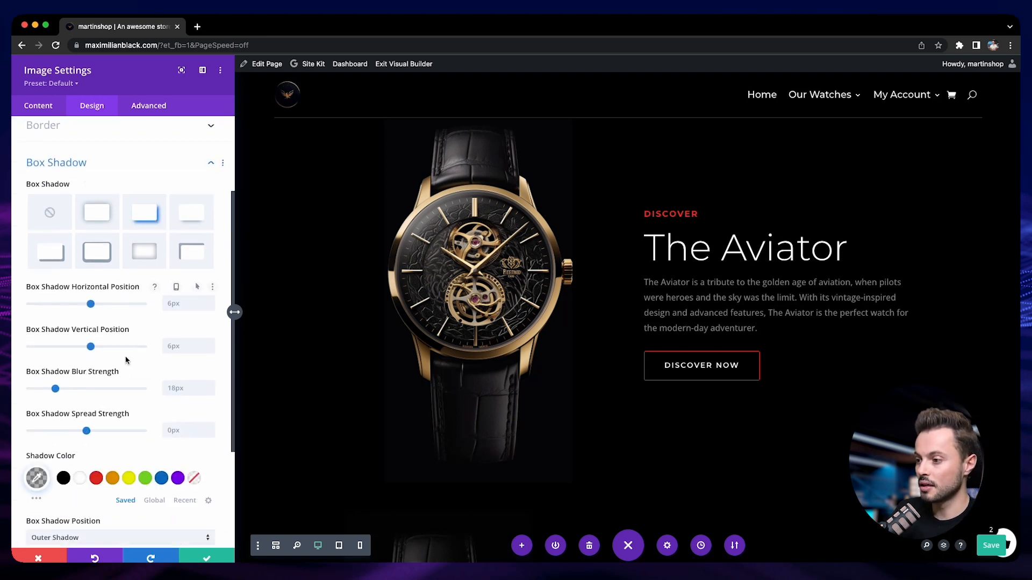
click(80, 478)
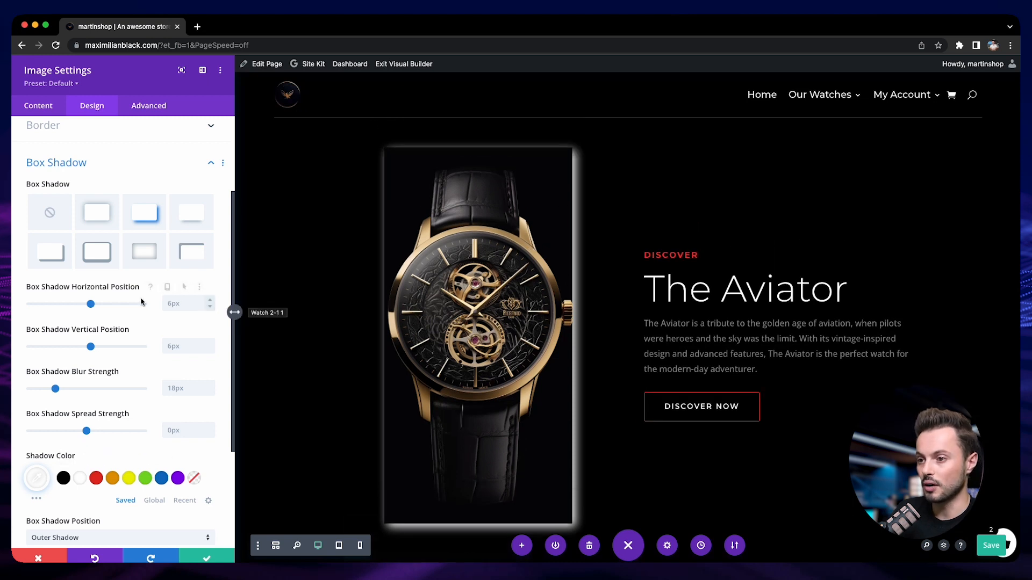
scroll(93, 279, down, 1)
drag(91, 271, 97, 271)
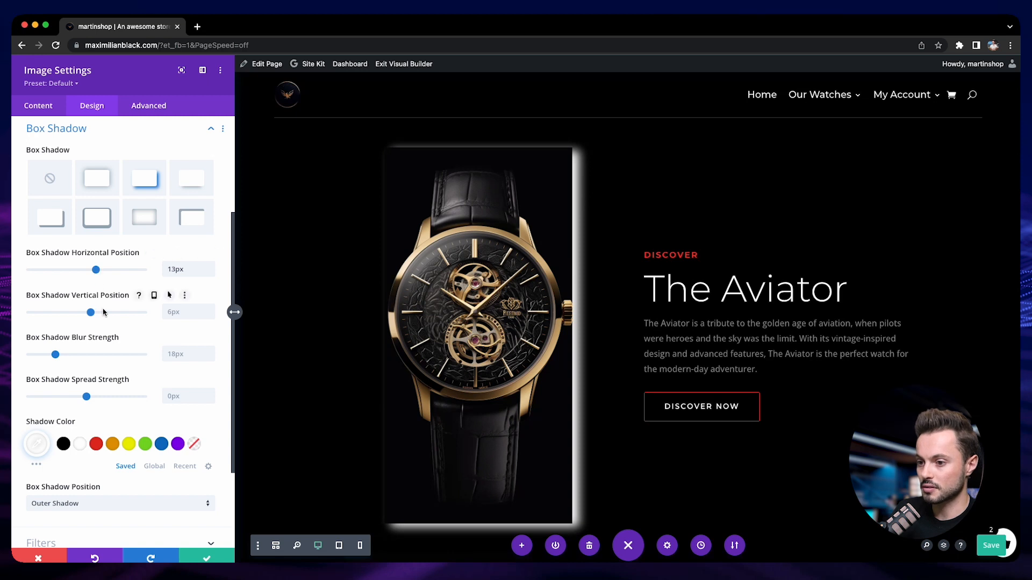
drag(91, 313, 99, 313)
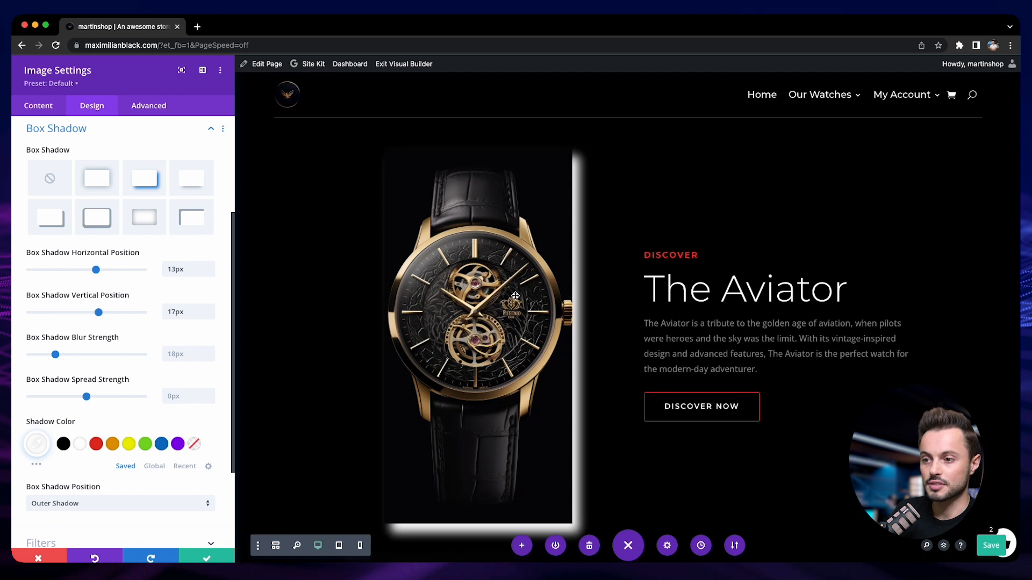
key(ctrl+s)
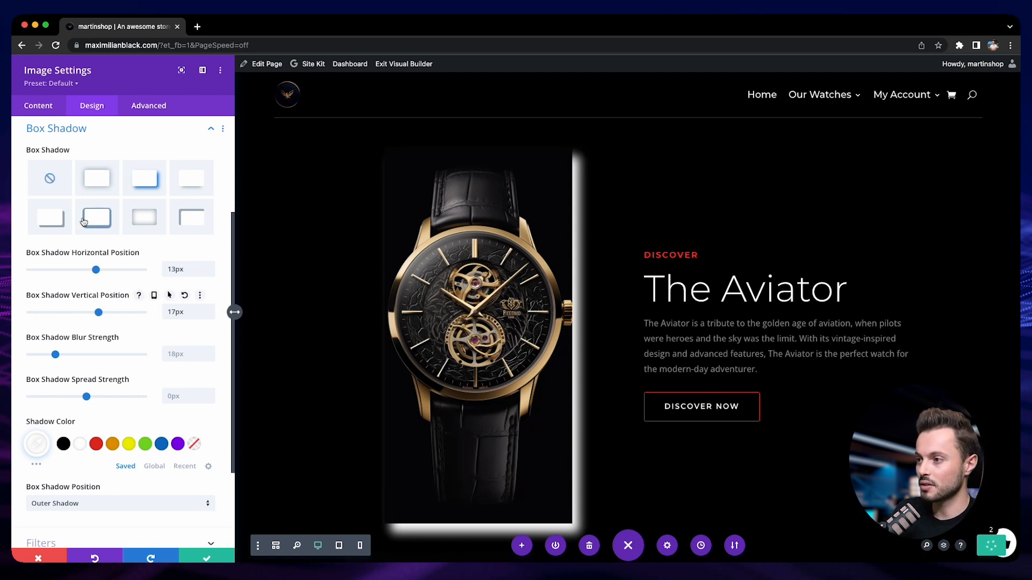
Compare shadow presets on the watch image in red with 22px spread and 38px blur, and settle on the solid lower-right preset
click(194, 184)
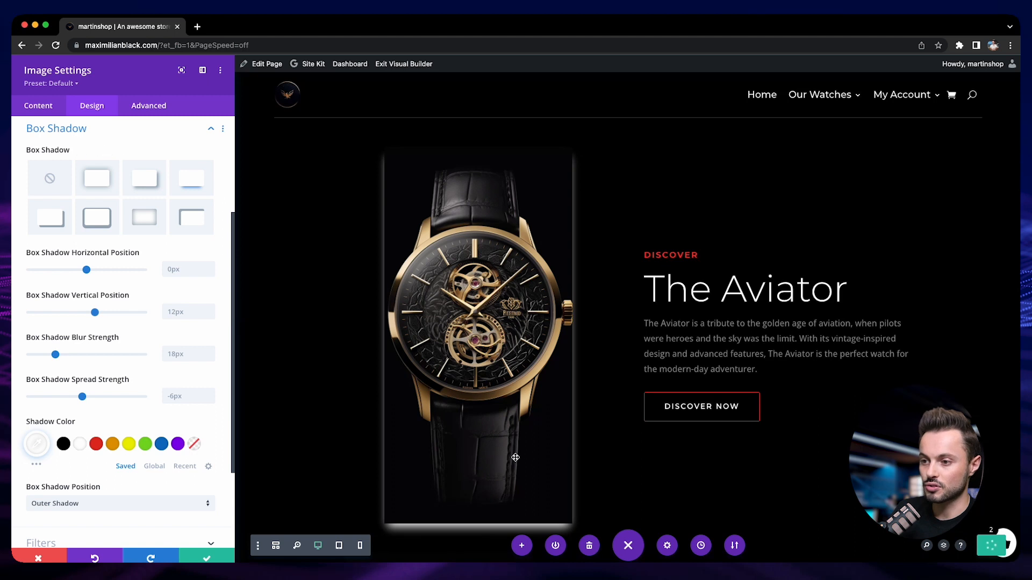
click(91, 181)
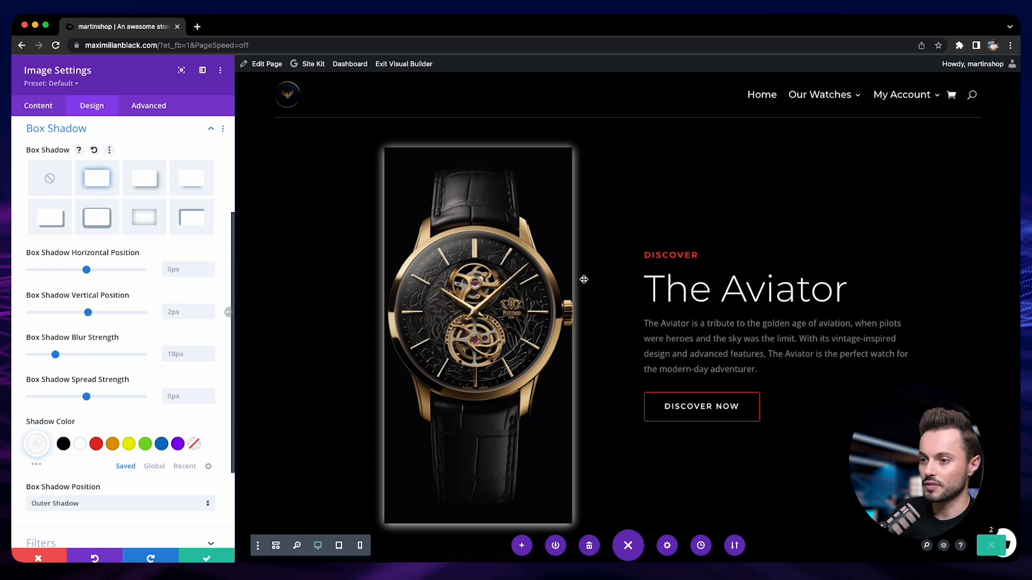
click(97, 446)
drag(86, 397, 103, 398)
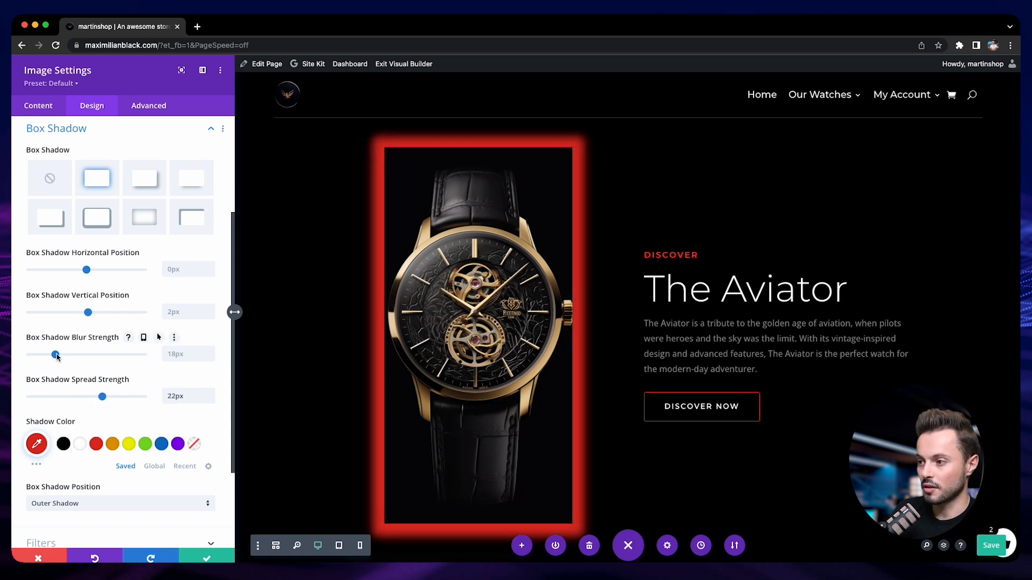
drag(55, 355, 78, 355)
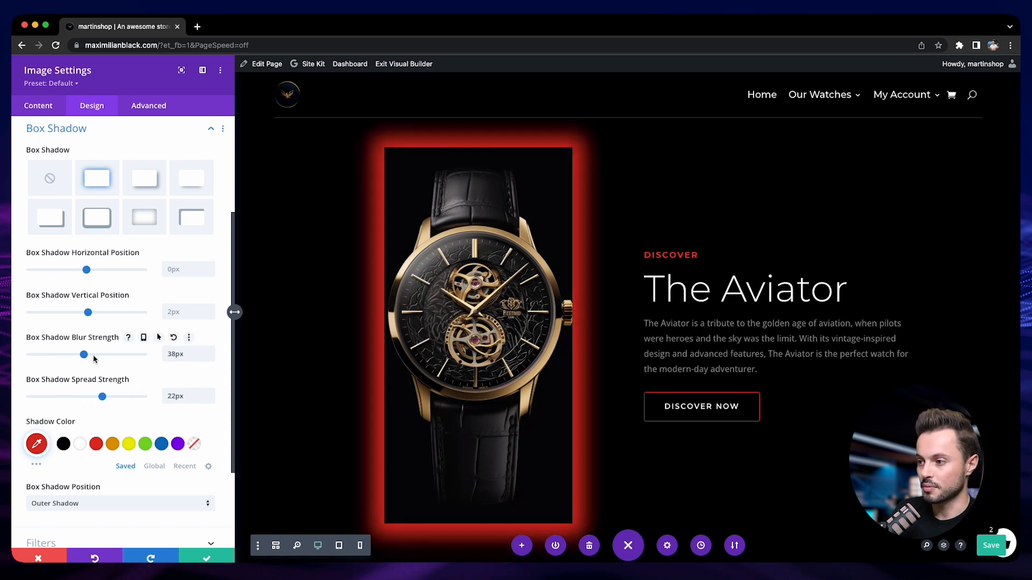
click(51, 219)
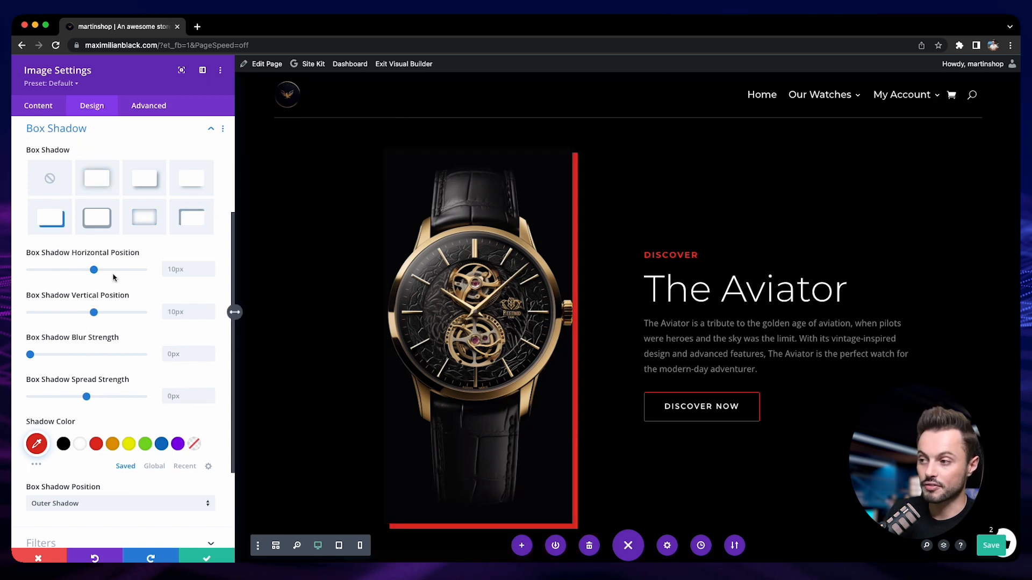
Give the Aviator watch image 20px rounded corners and a 1px white border
scroll(103, 177, up, 1)
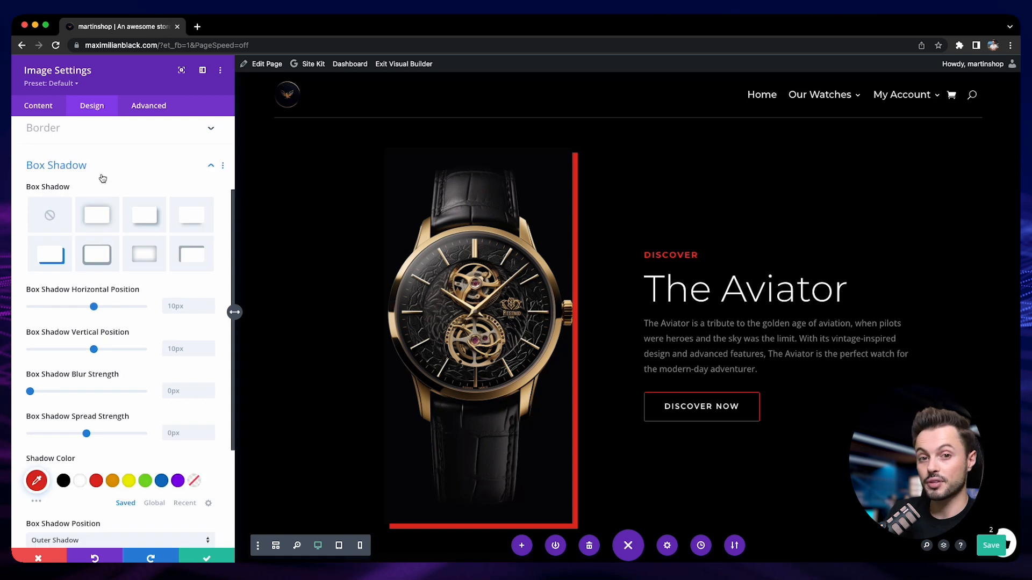
scroll(54, 153, up, 1)
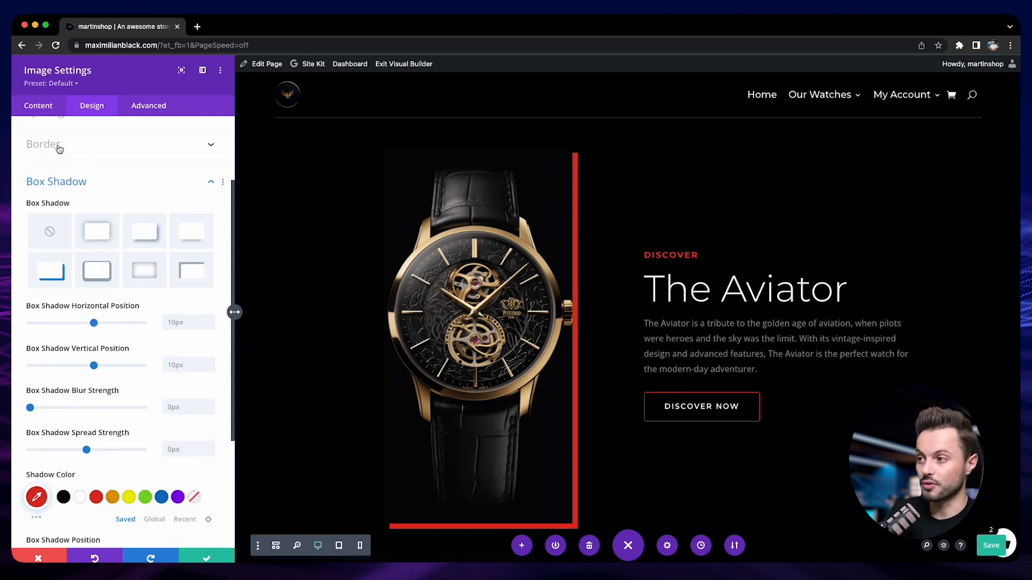
click(71, 149)
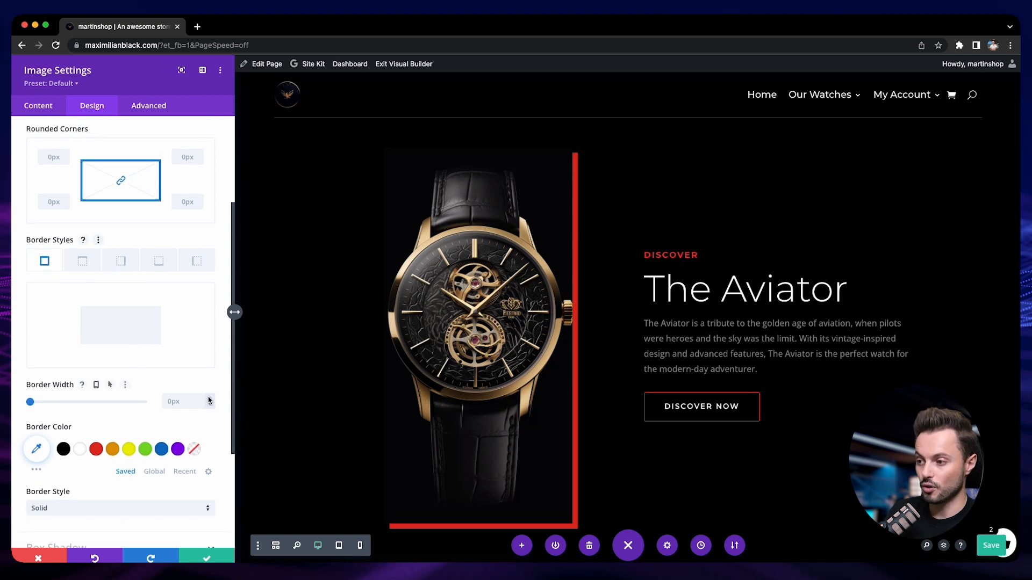
click(209, 399)
click(79, 449)
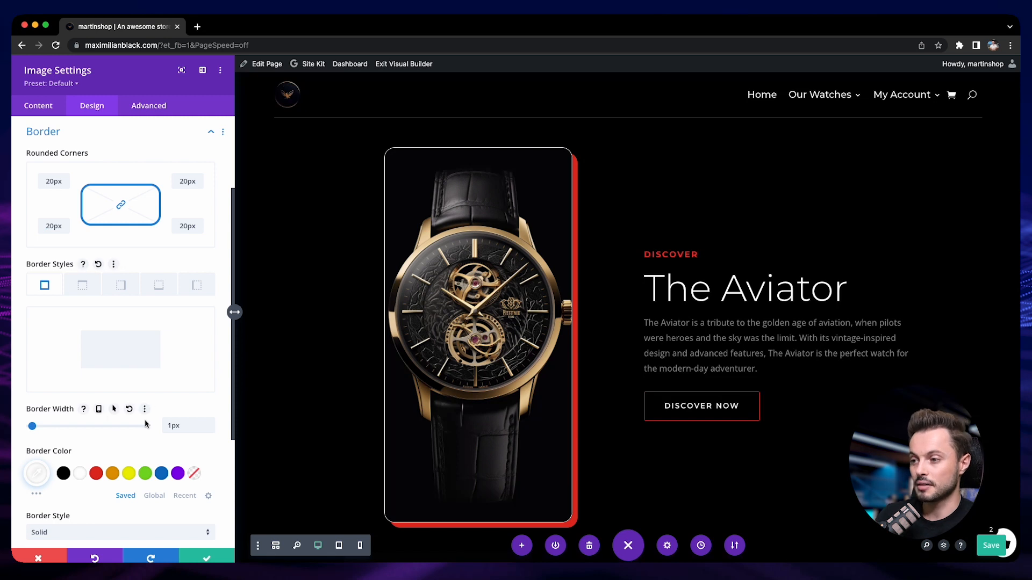
Preview the Fade, Slide, Bounce, Zoom, Flip, Fold and Roll animation styles on the watch image and settle on Flip
scroll(137, 425, down, 5)
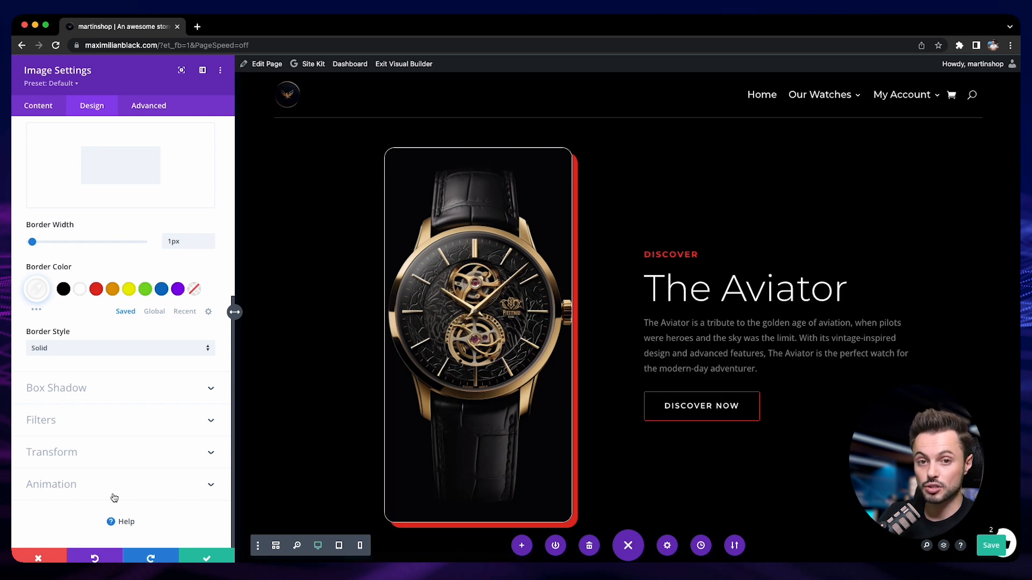
click(51, 485)
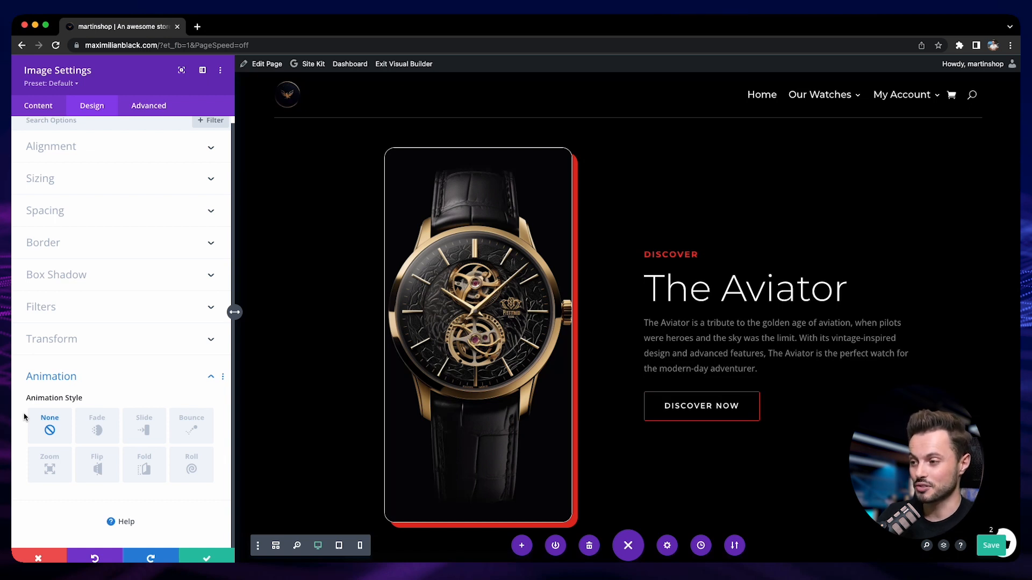
click(102, 430)
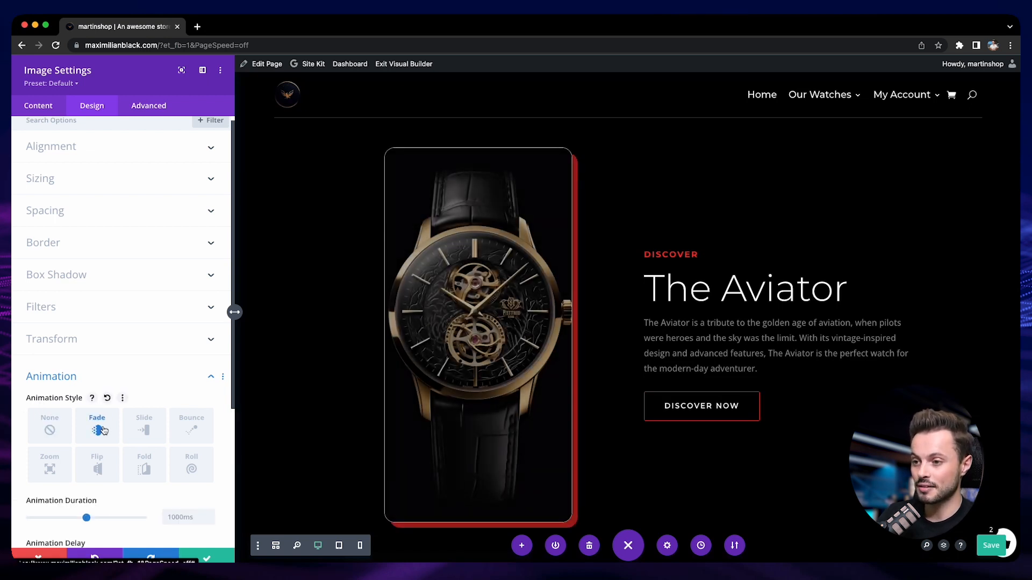
click(139, 430)
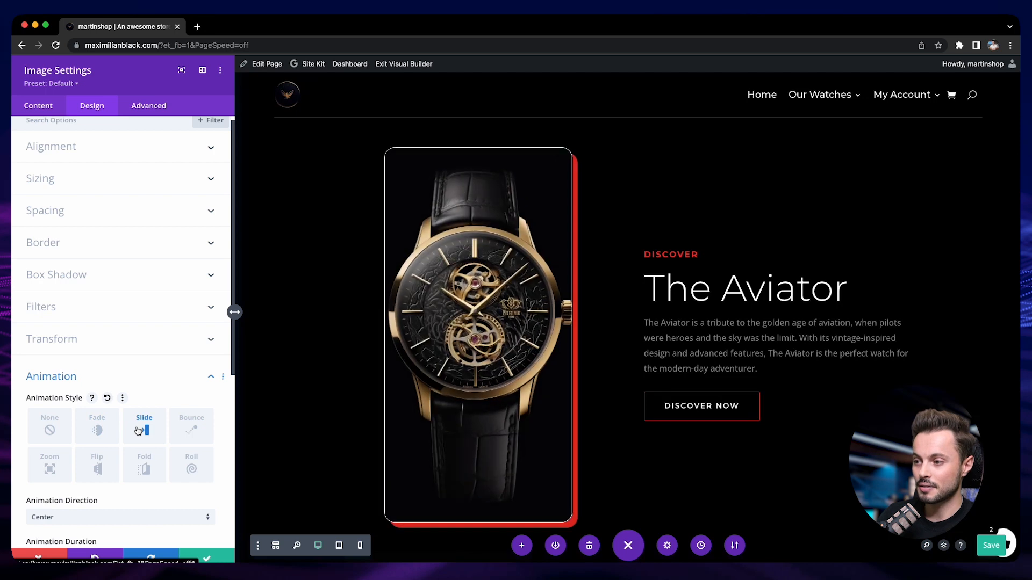
click(180, 429)
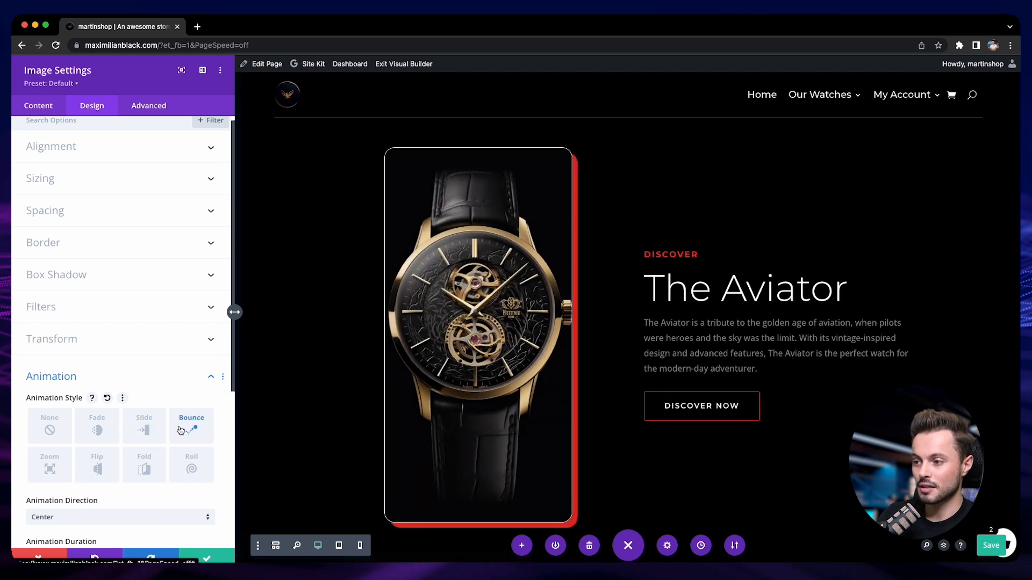
click(51, 473)
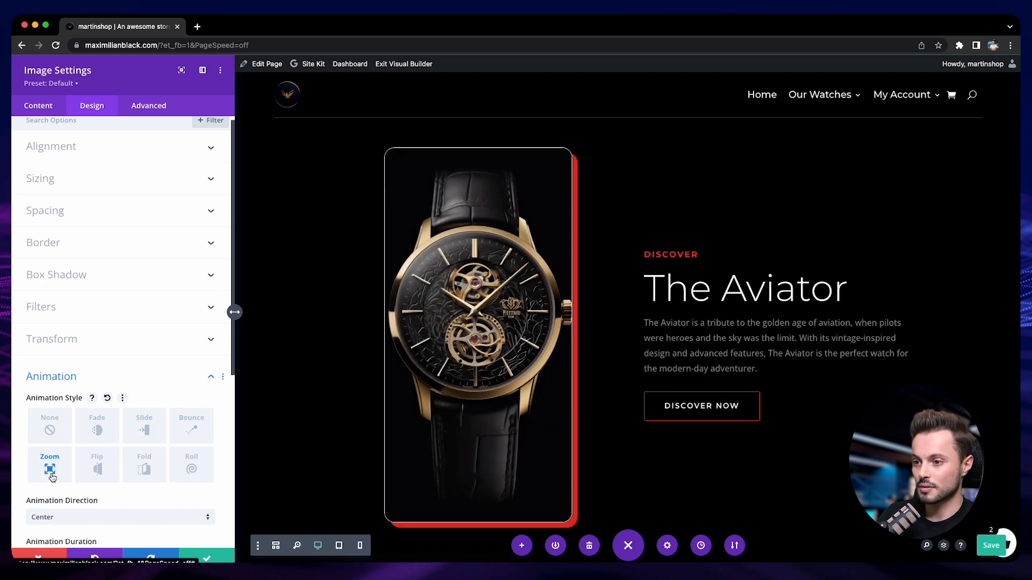
click(100, 470)
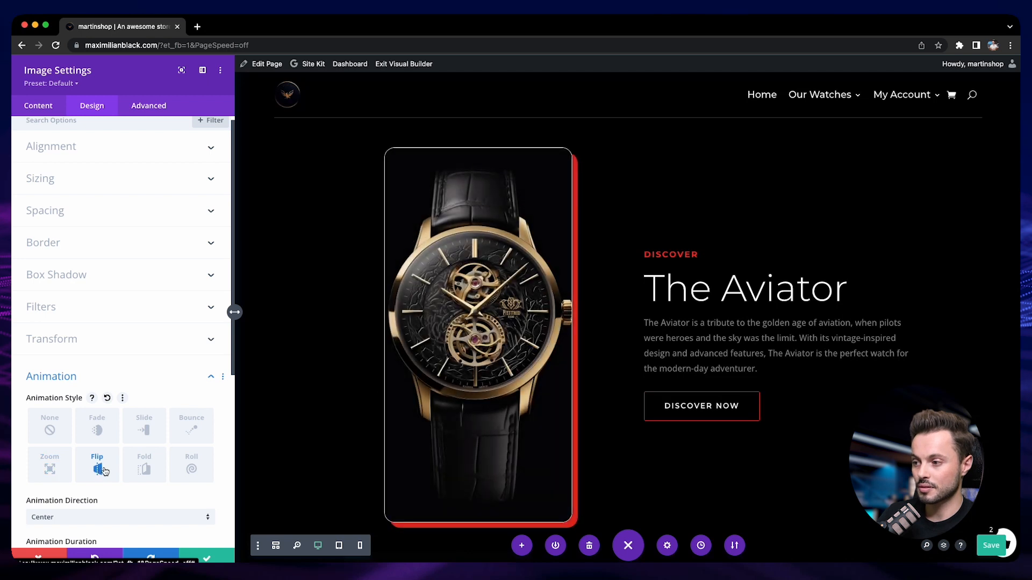
click(144, 469)
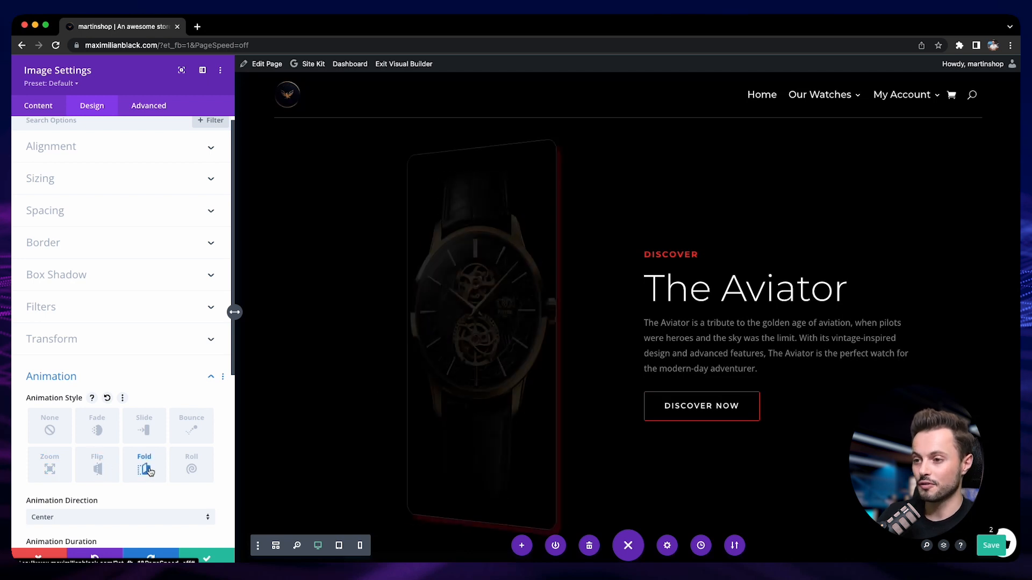
click(186, 472)
scroll(109, 411, down, 2)
click(109, 411)
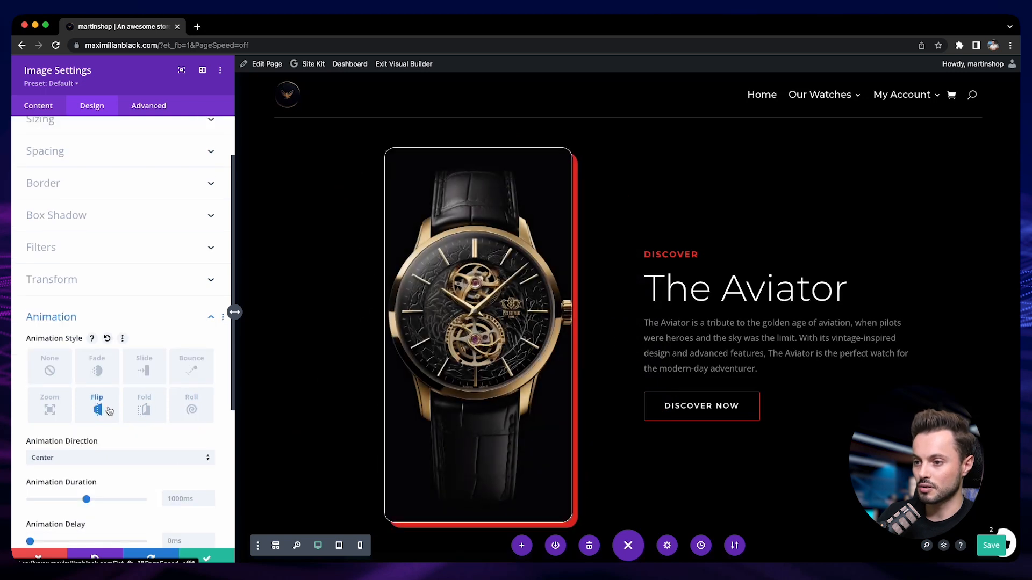
scroll(110, 411, down, 3)
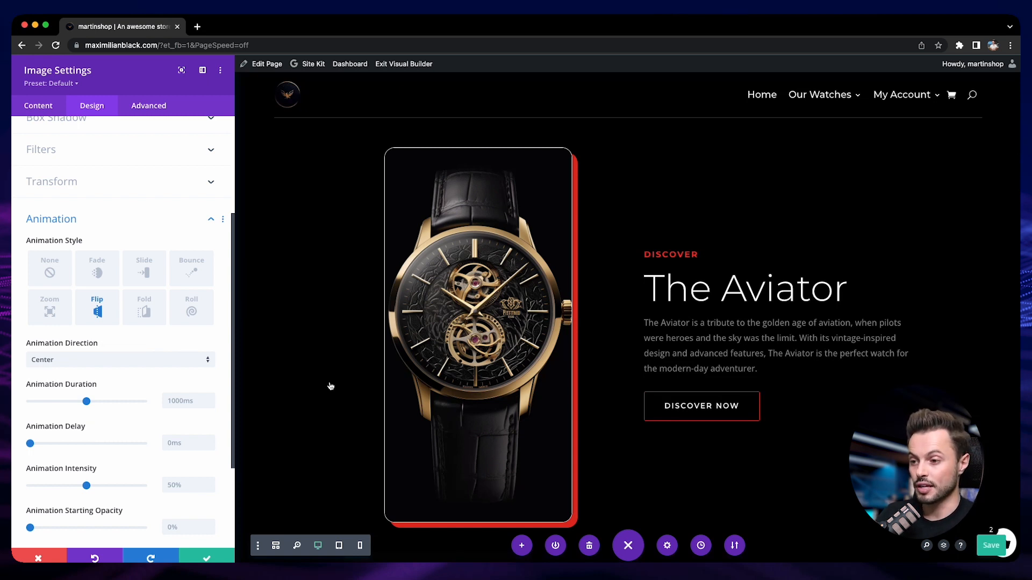
Save the watch image's settings and the page
scroll(332, 385, up, 10)
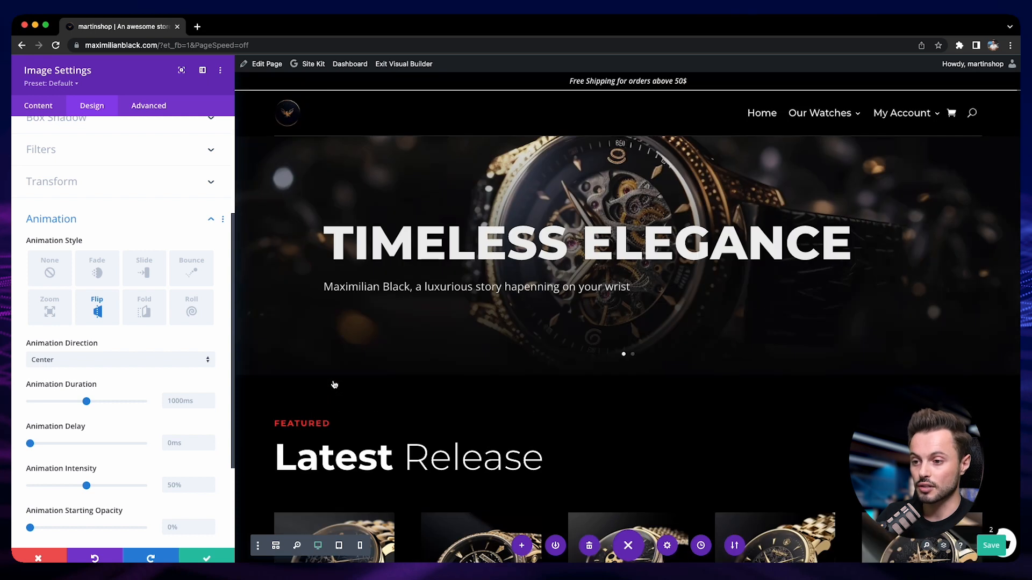
click(208, 557)
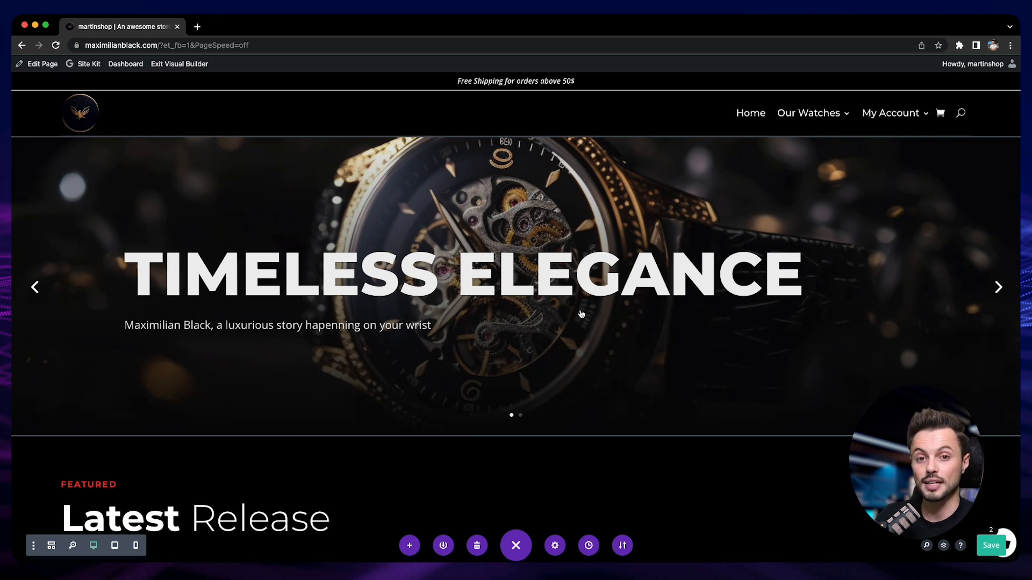
key(super+s)
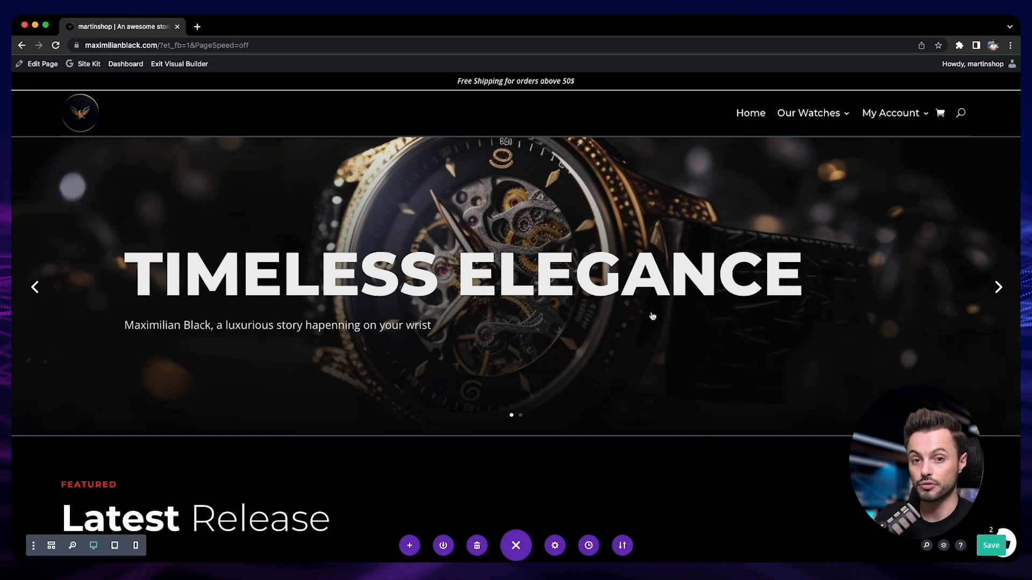
Reopen the settings of the watch image in The Aviator section
scroll(652, 317, down, 5)
scroll(652, 317, up, 5)
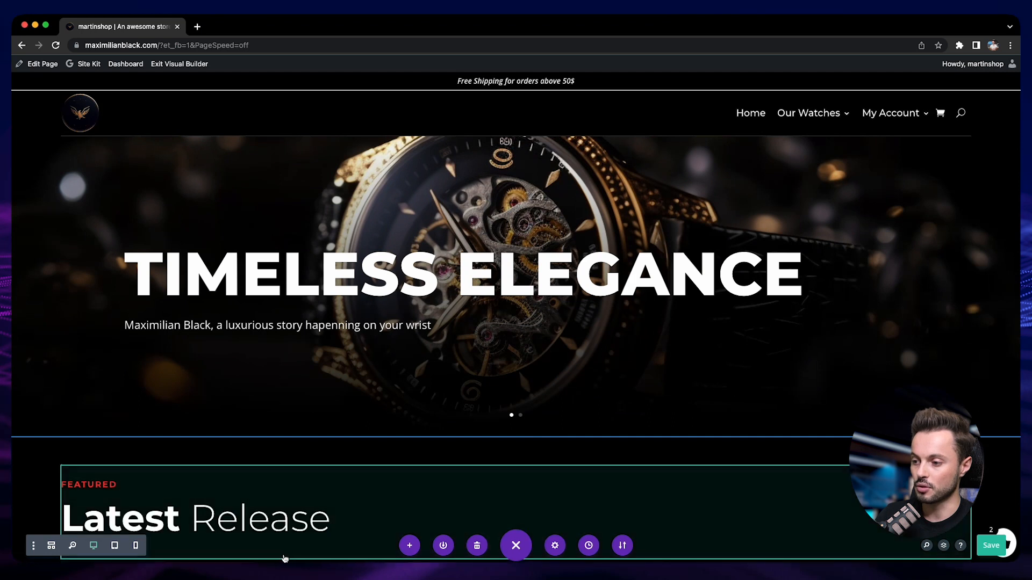
scroll(418, 478, down, 6)
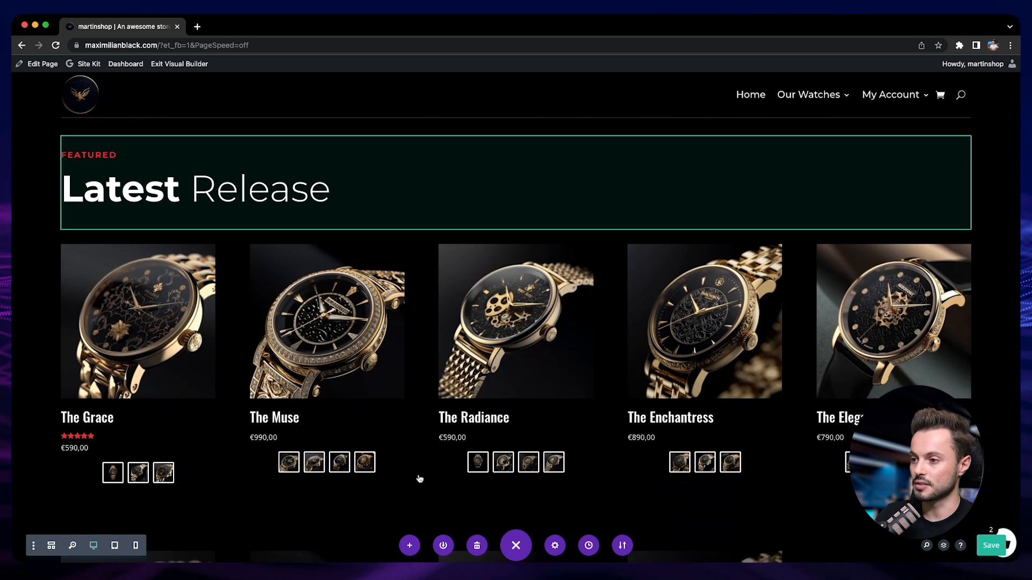
scroll(288, 274, down, 4)
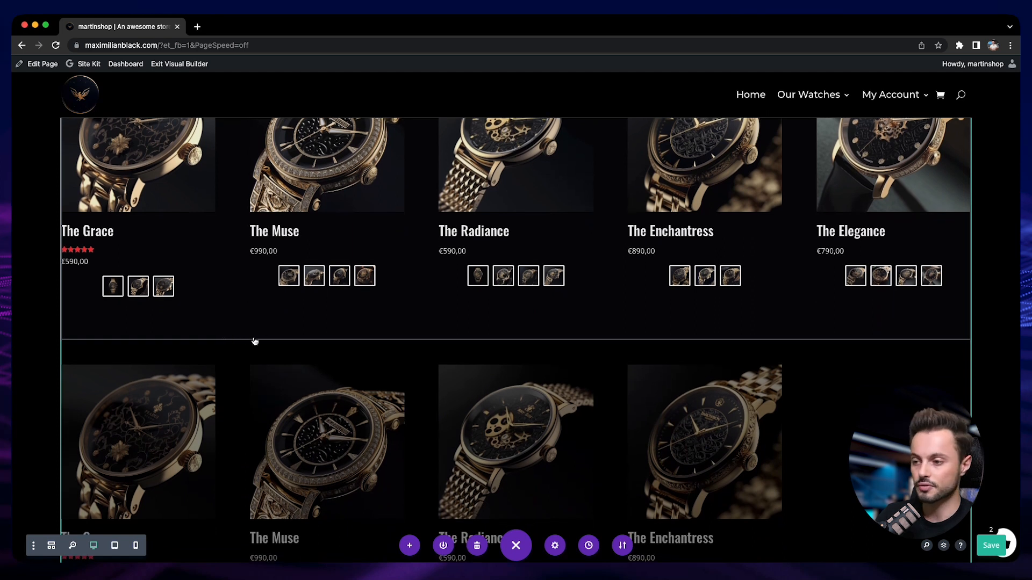
scroll(253, 341, down, 10)
scroll(303, 346, down, 2)
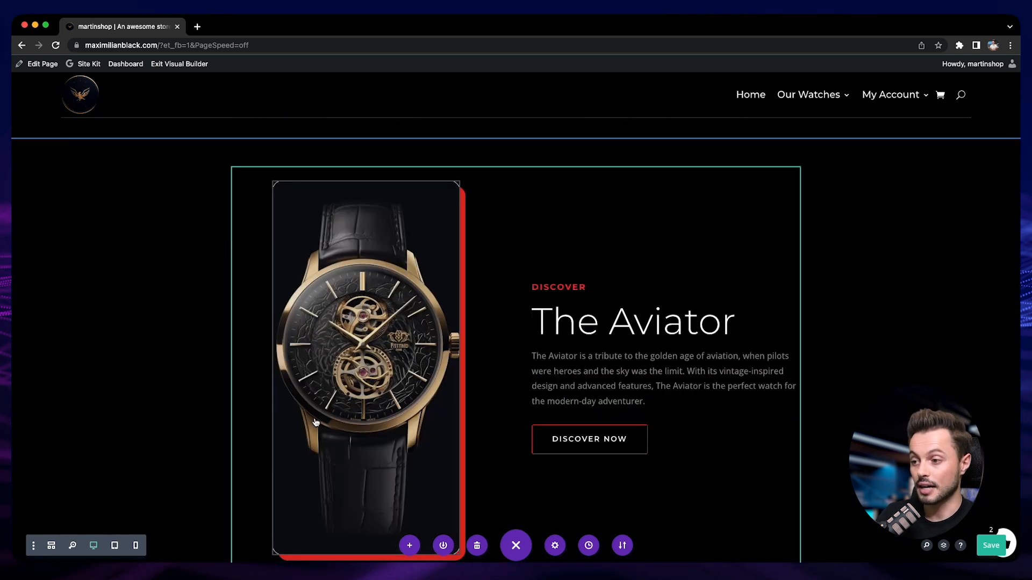
click(341, 208)
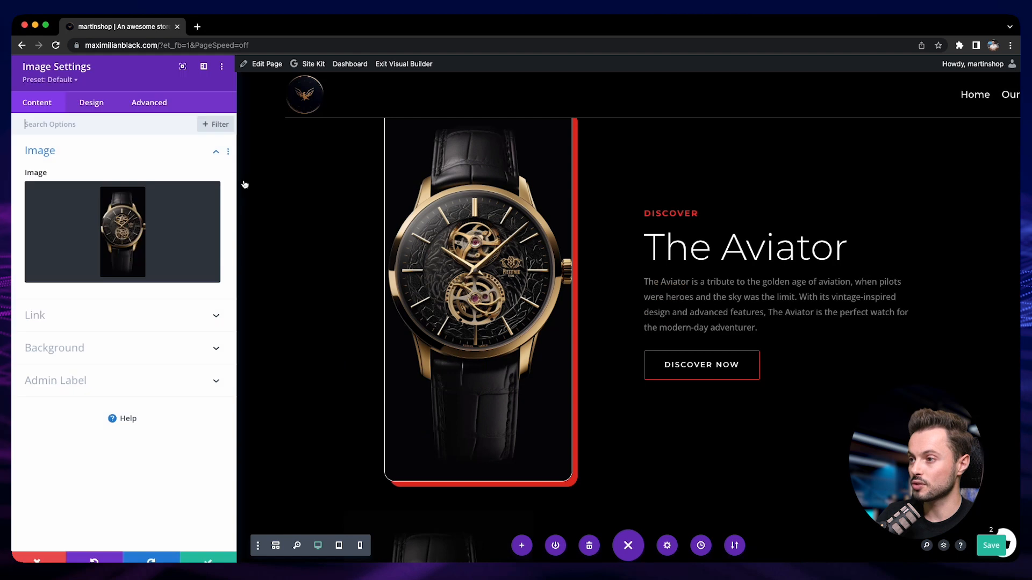
Try a Logged In Status display condition on the Aviator watch image, displaying it only if the user is logged in
click(145, 110)
click(93, 254)
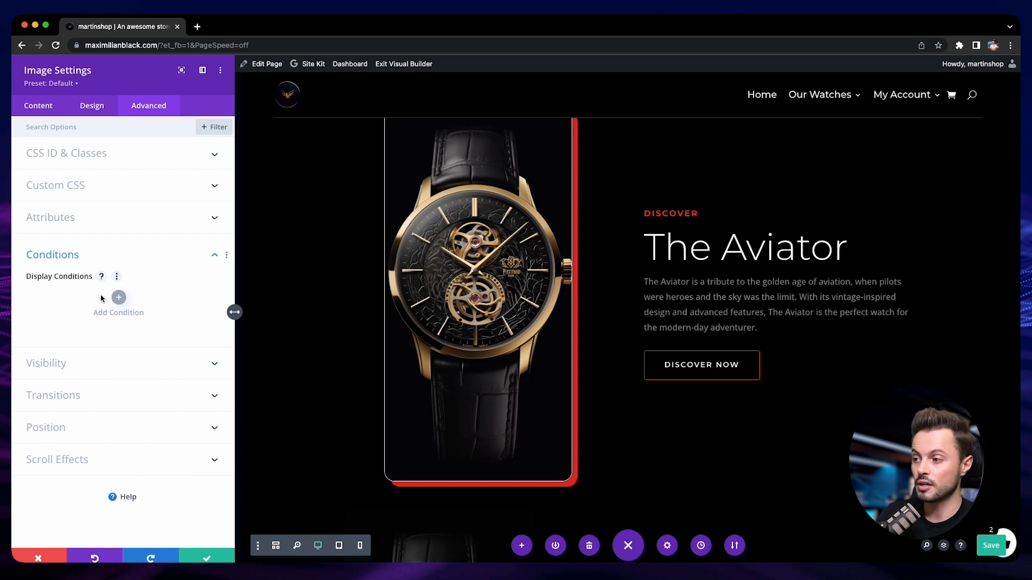
click(119, 298)
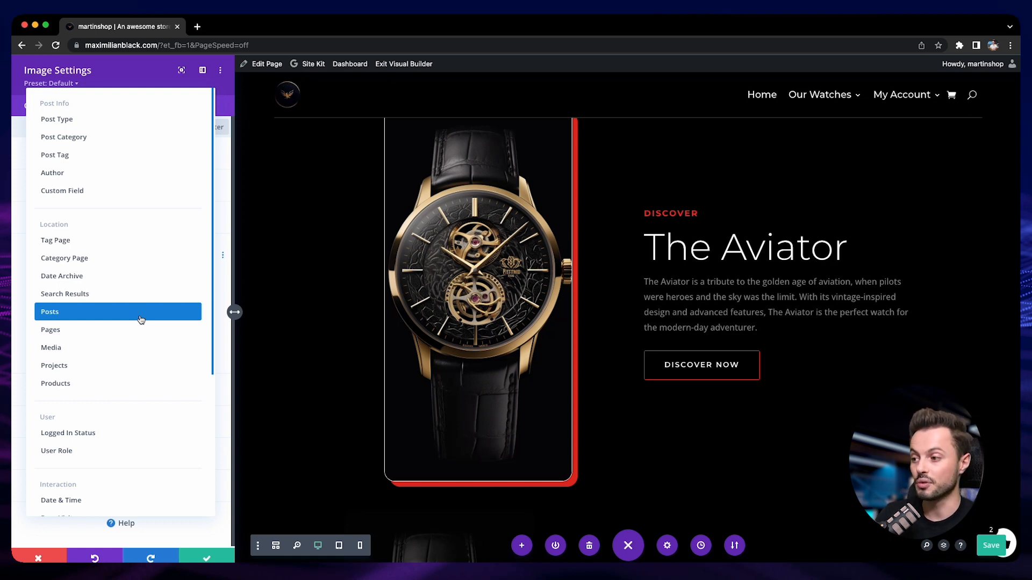
scroll(124, 304, down, 3)
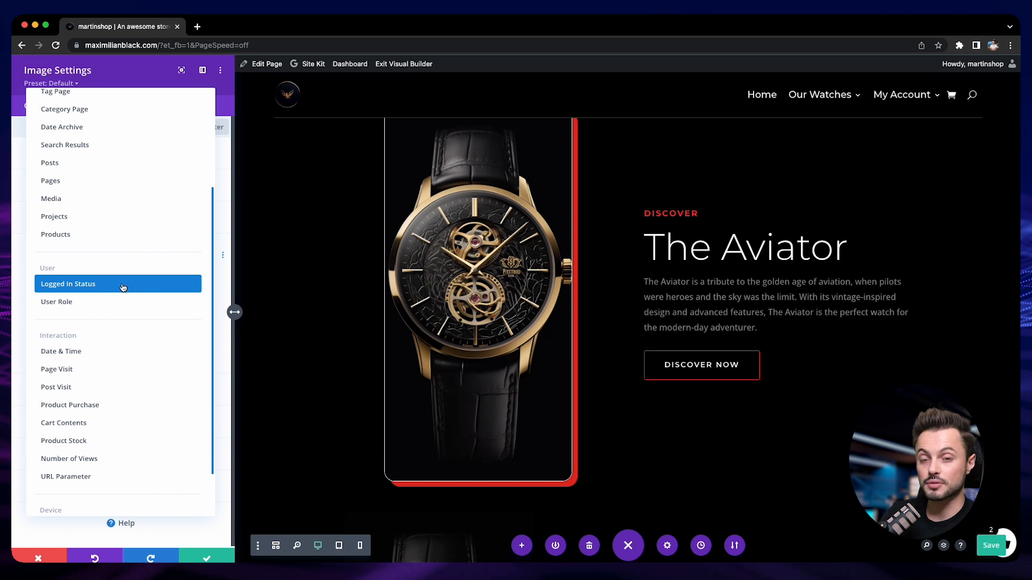
click(74, 288)
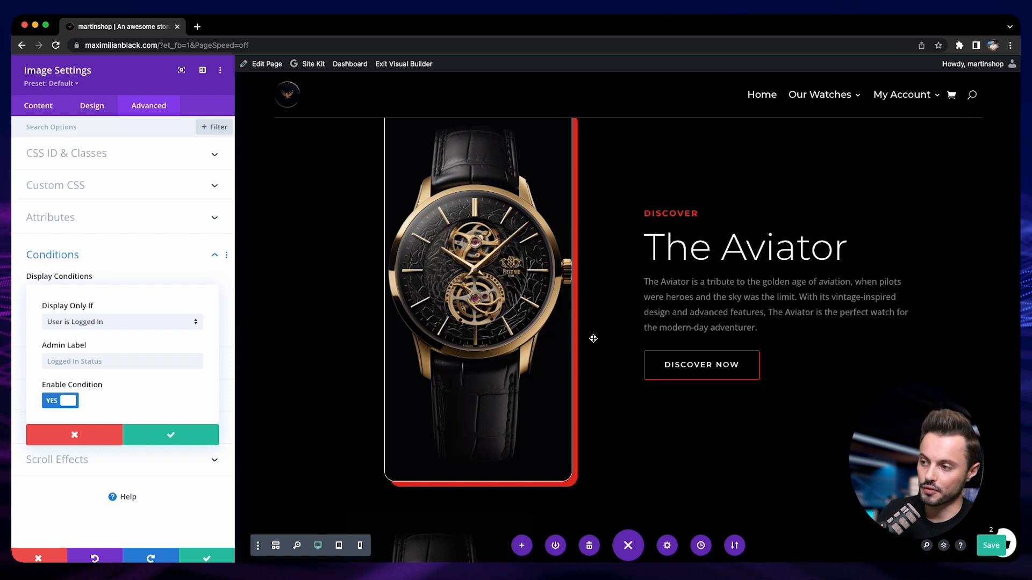
Examine the location, user and interaction condition types that can control when the watch image is displayed
click(123, 322)
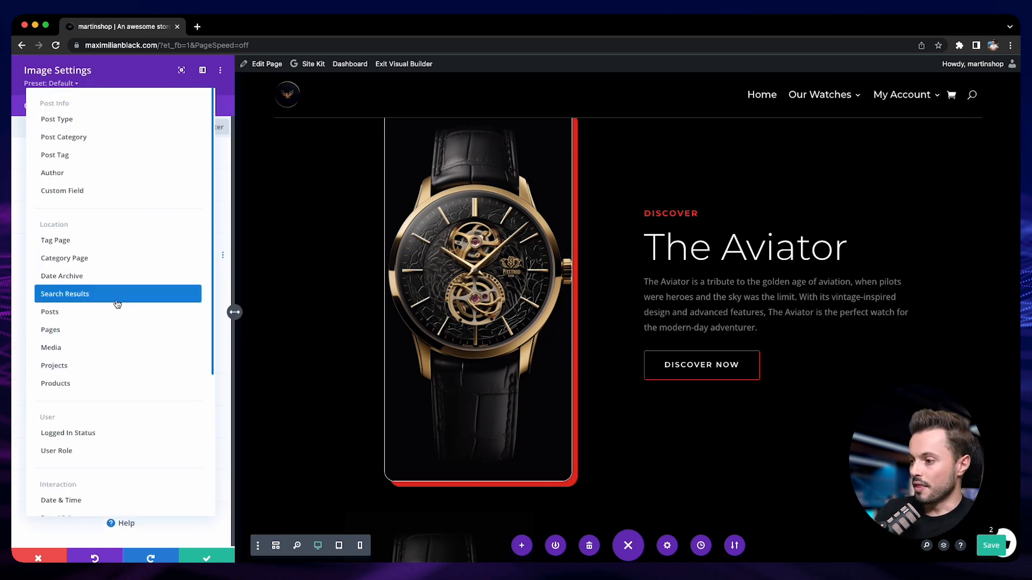
scroll(115, 302, down, 3)
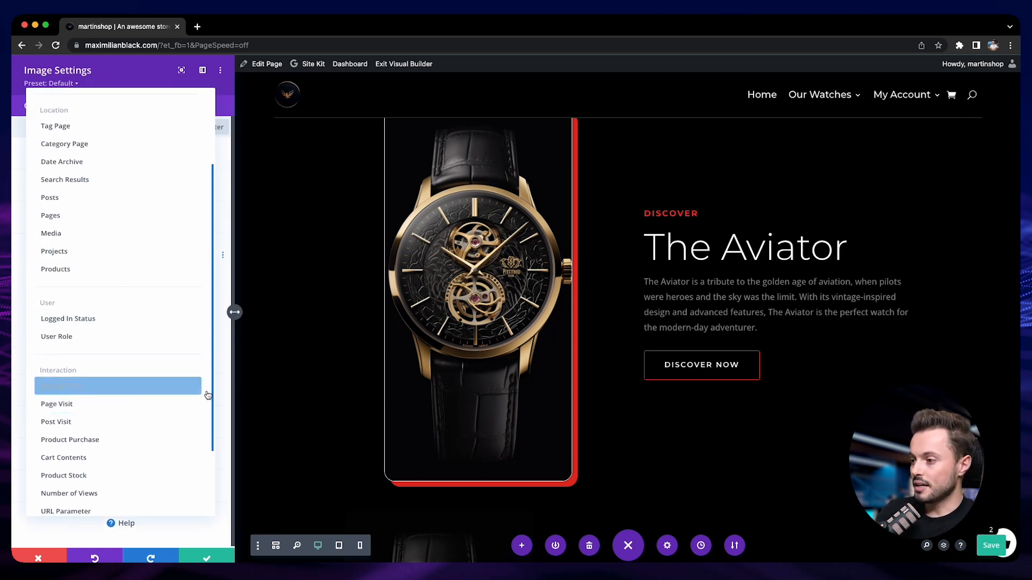
scroll(203, 418, down, 2)
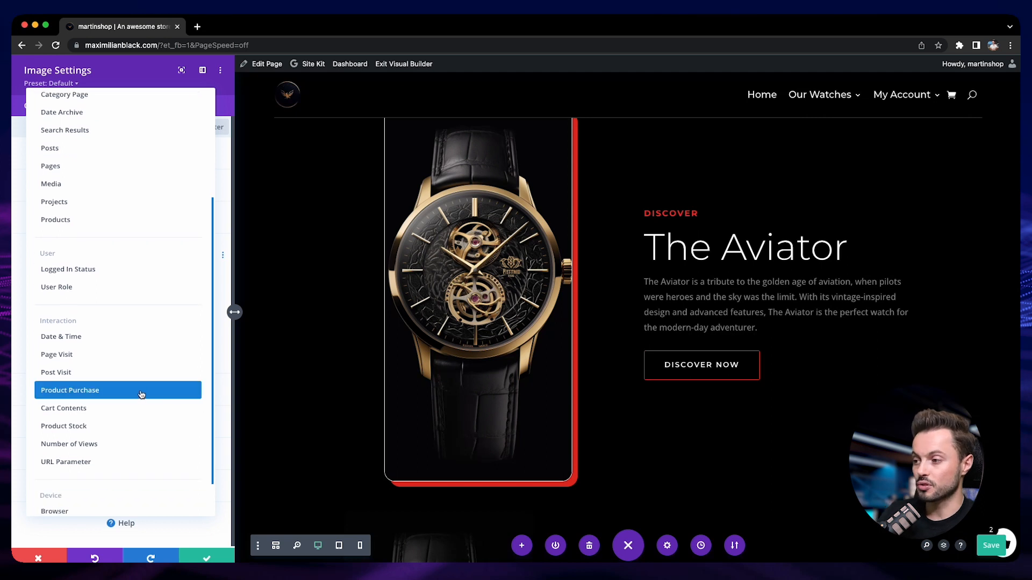
scroll(121, 392, down, 1)
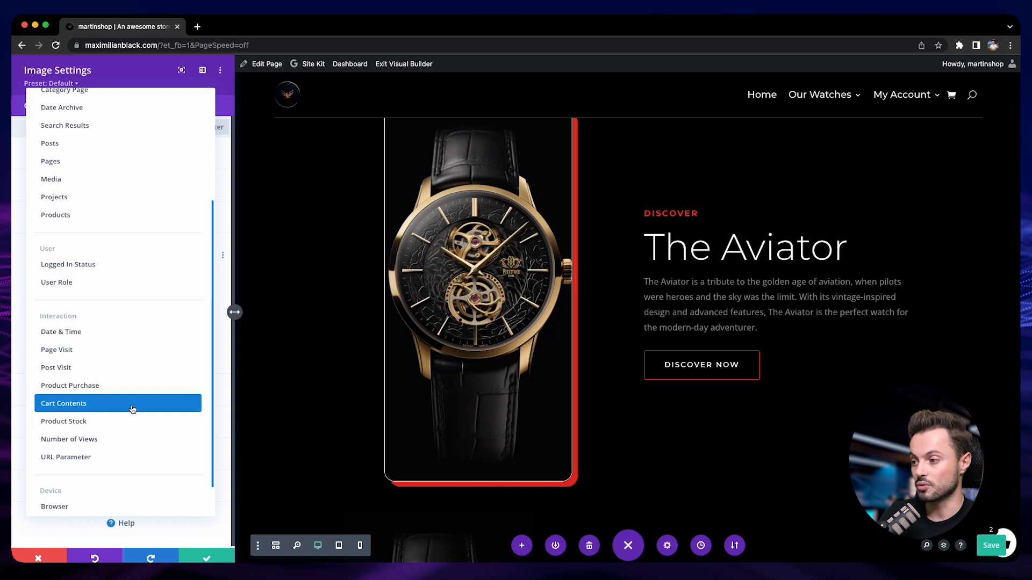
scroll(133, 408, down, 1)
scroll(145, 387, up, 1)
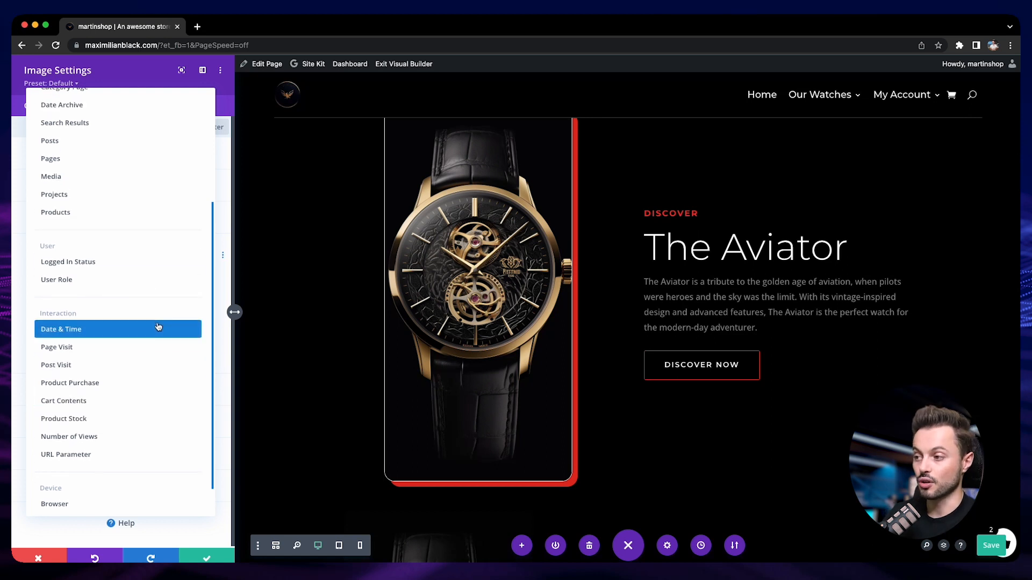
scroll(145, 271, up, 2)
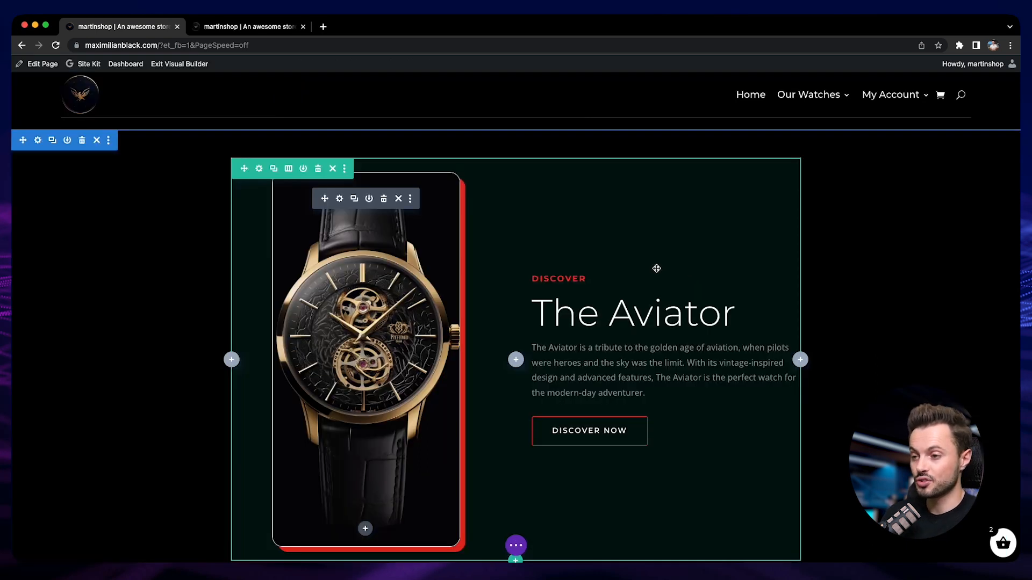
Enable the Fading In and Out scroll effect on the Woo Products module under the Latest Release heading
scroll(511, 292, up, 12)
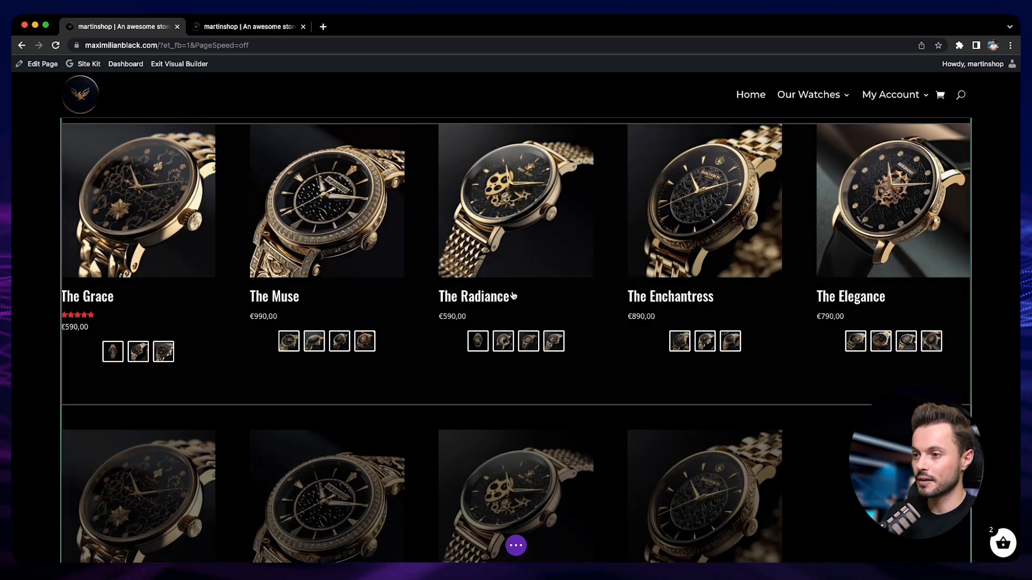
scroll(513, 295, up, 2)
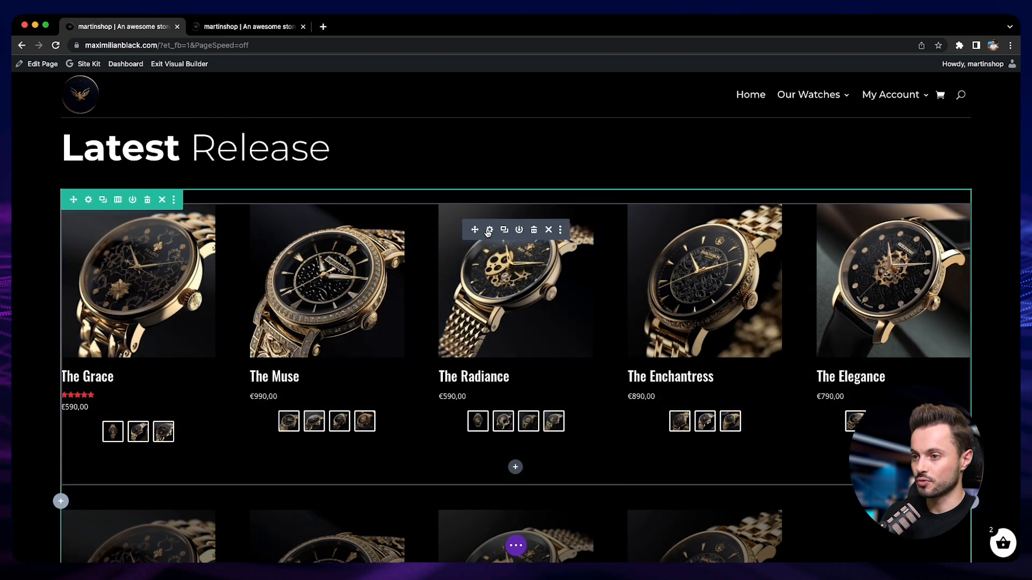
click(489, 230)
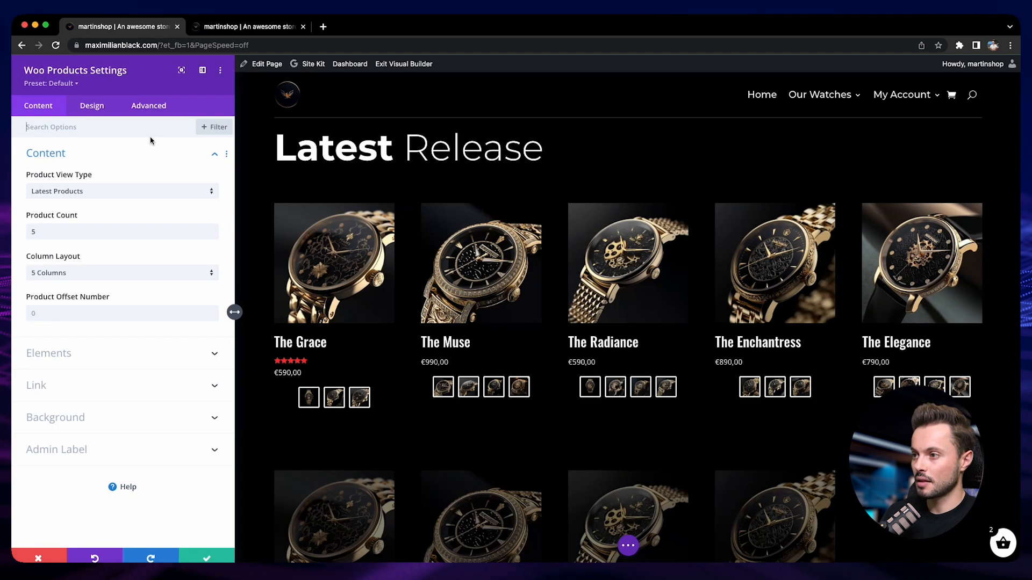
click(141, 113)
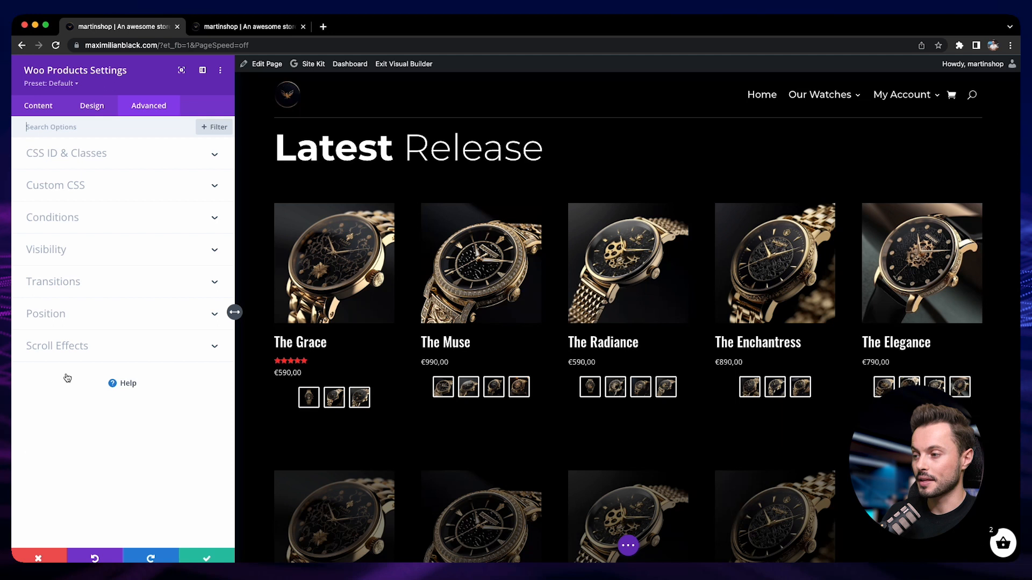
click(65, 351)
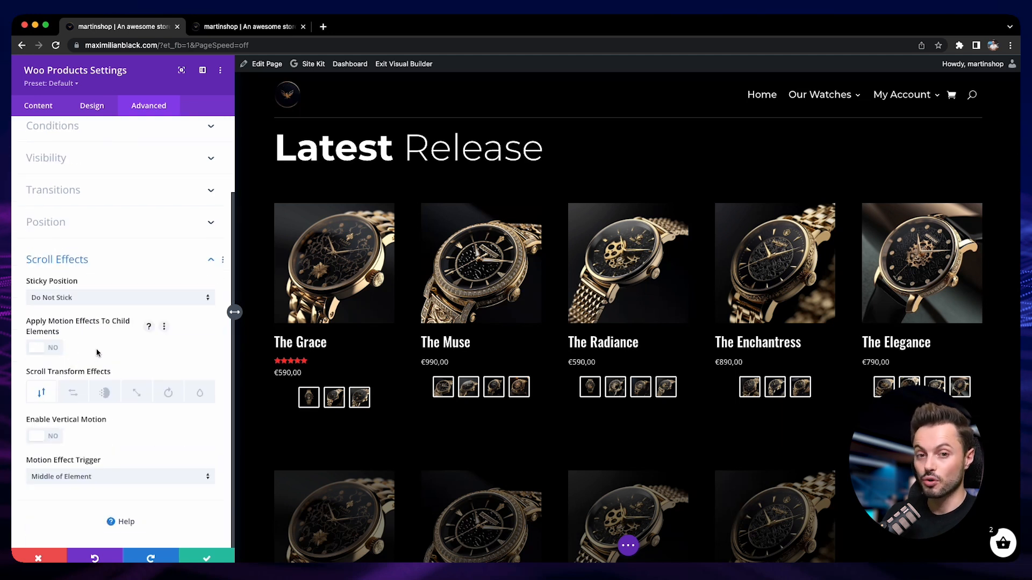
scroll(516, 361, up, 1)
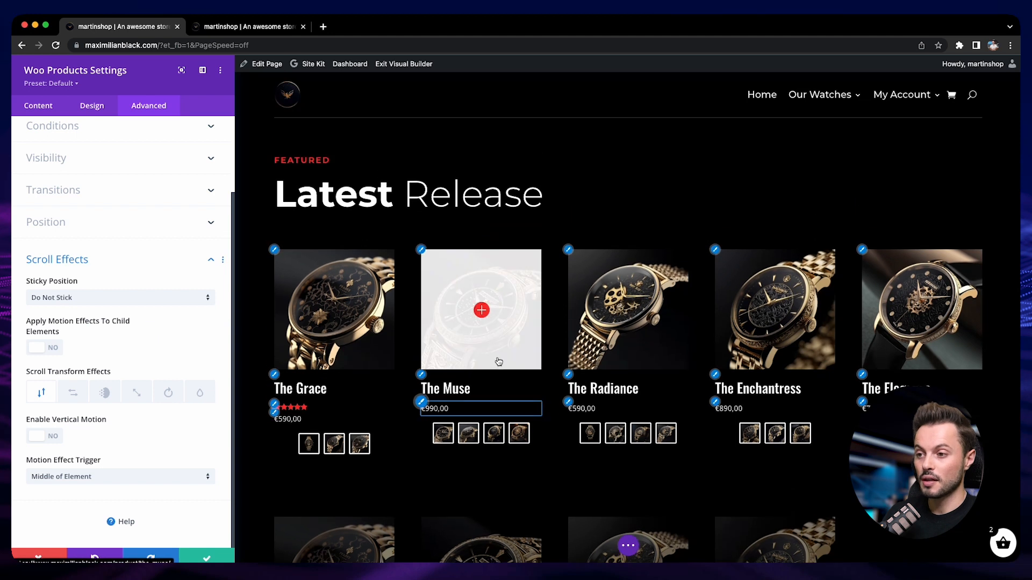
click(105, 393)
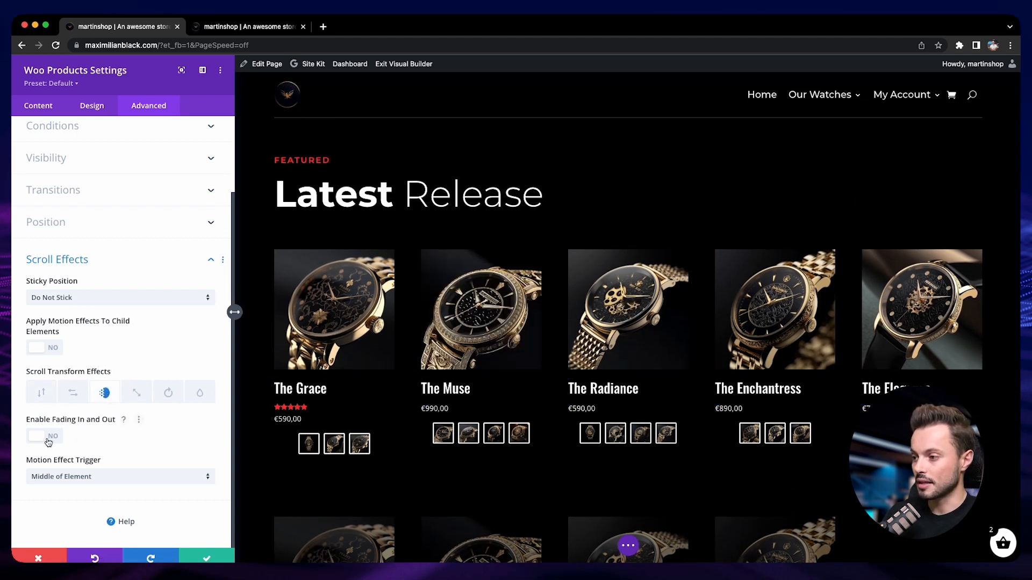
click(48, 438)
Preview how the Latest Release products fade while moving up and down the page
scroll(413, 438, down, 3)
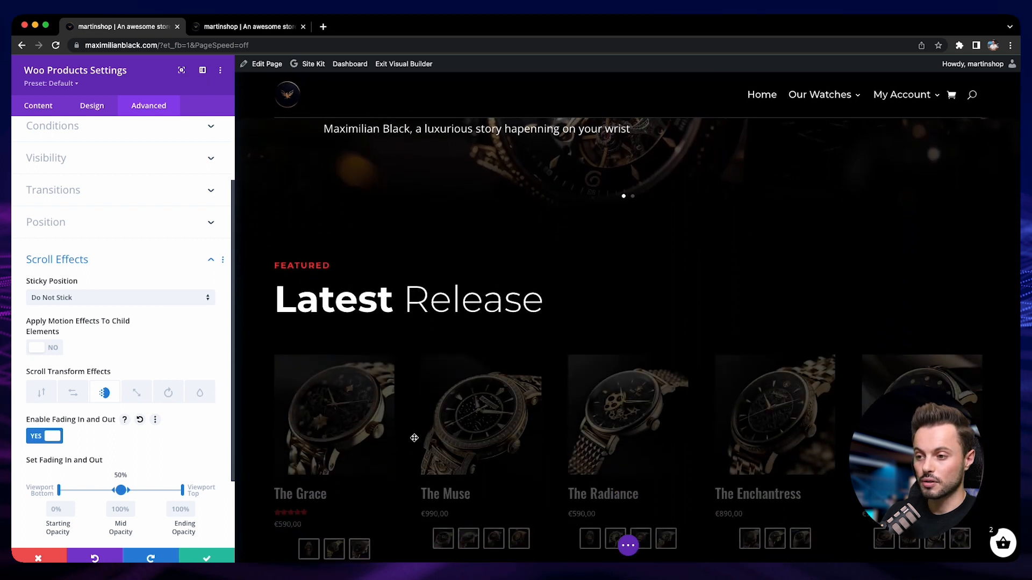
scroll(414, 438, down, 3)
scroll(416, 438, up, 4)
scroll(417, 439, down, 2)
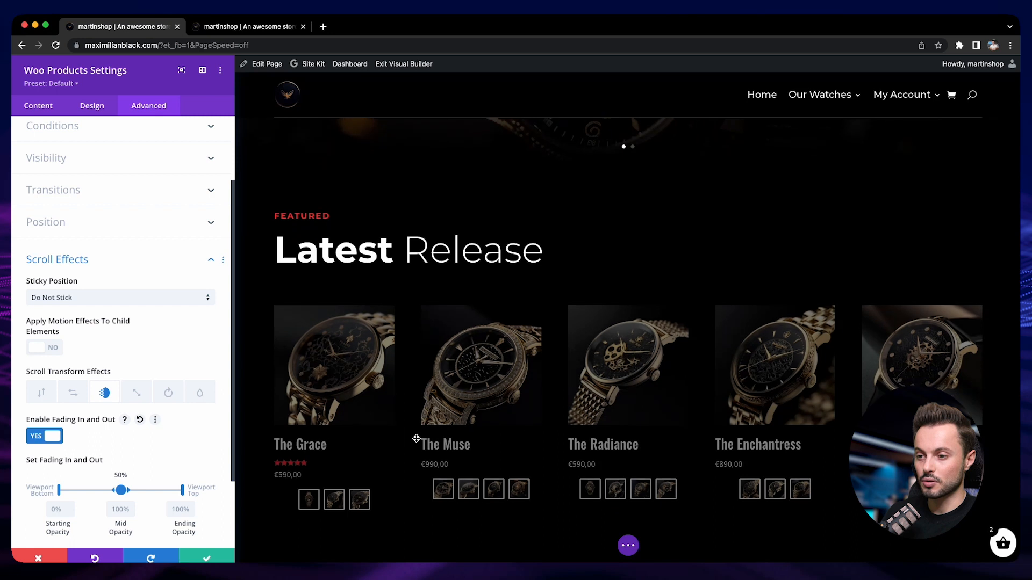
scroll(417, 438, down, 2)
scroll(416, 437, up, 4)
scroll(417, 437, down, 3)
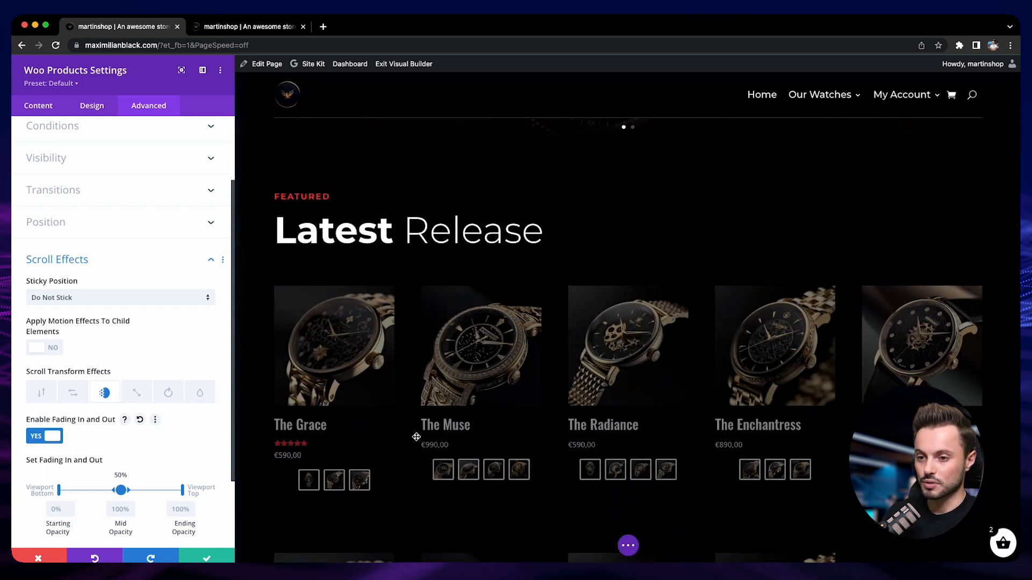
scroll(416, 437, down, 3)
Set the products' ending opacity to 0% for the fade effect and preview it while scrolling past the section
scroll(88, 446, down, 2)
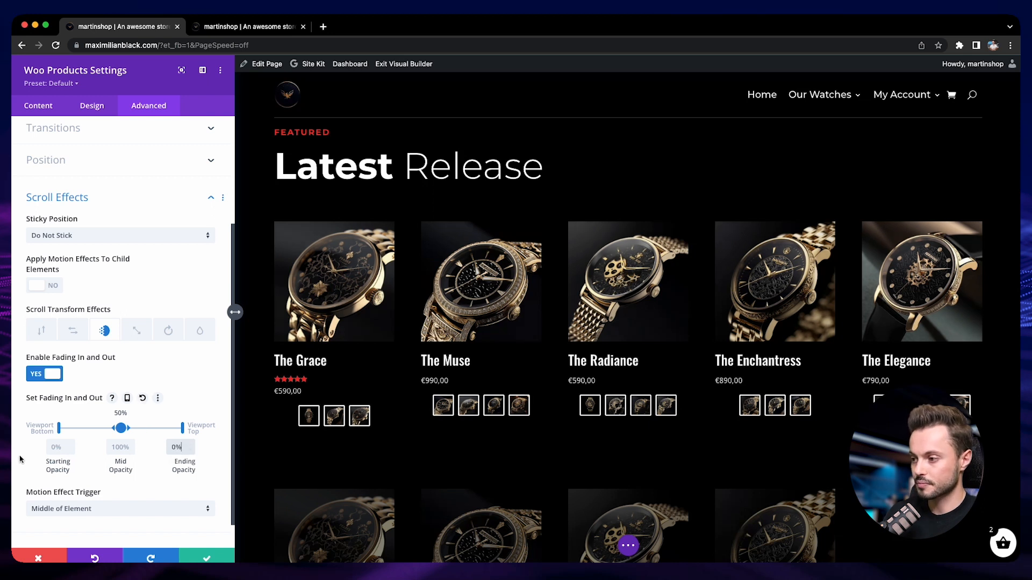
scroll(470, 386, up, 5)
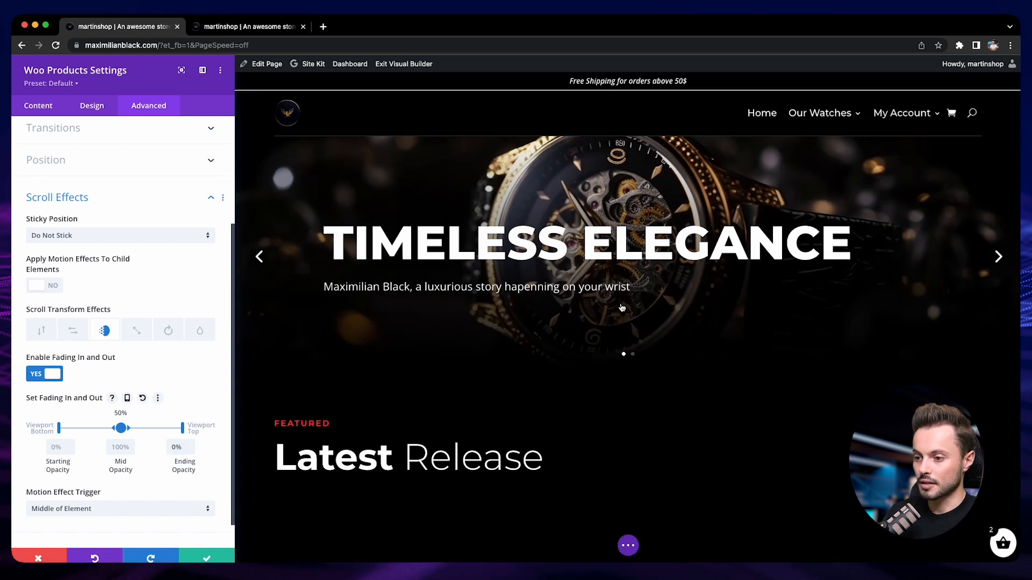
scroll(603, 297, down, 5)
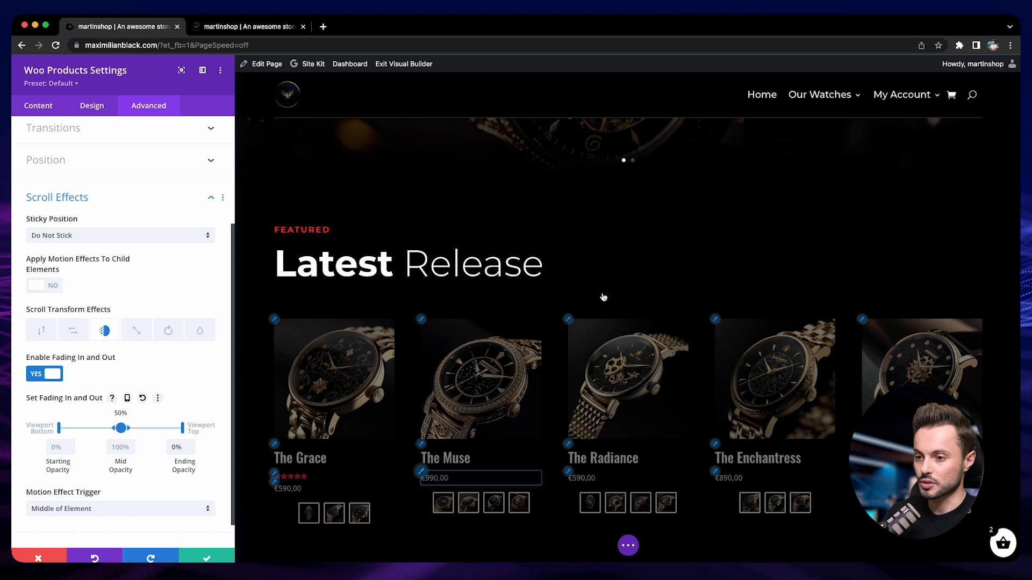
scroll(603, 296, down, 5)
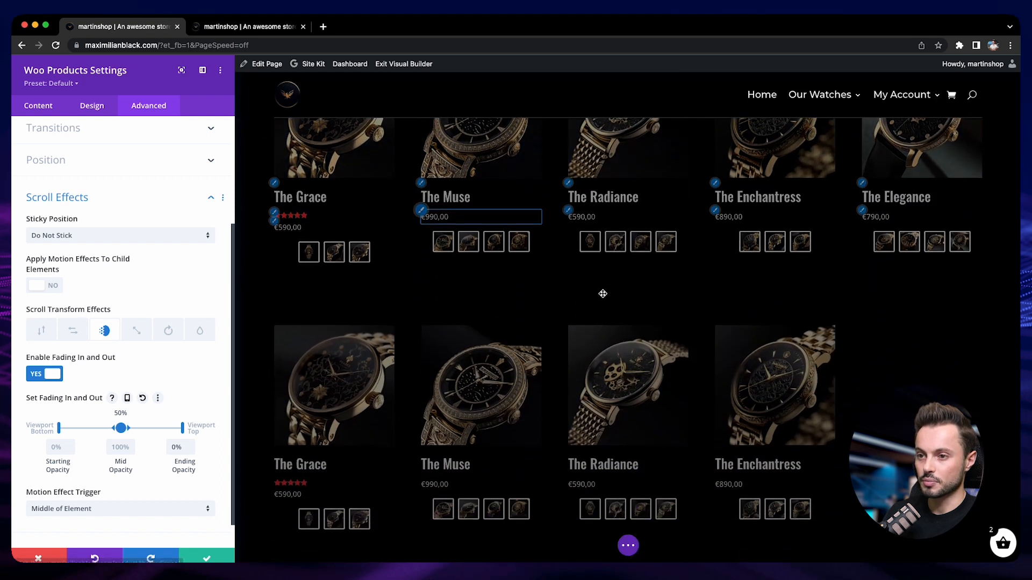
scroll(603, 294, up, 5)
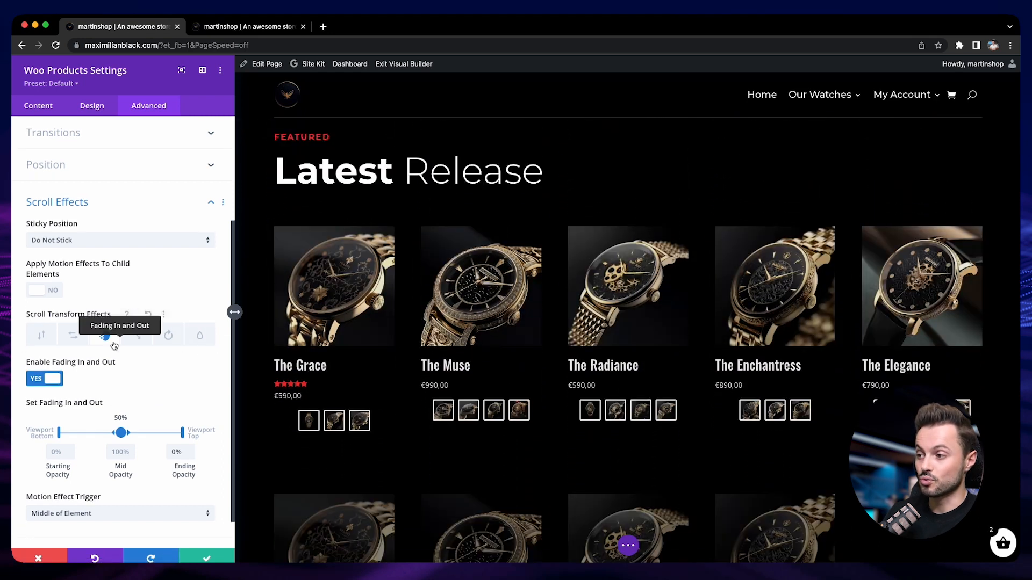
click(75, 342)
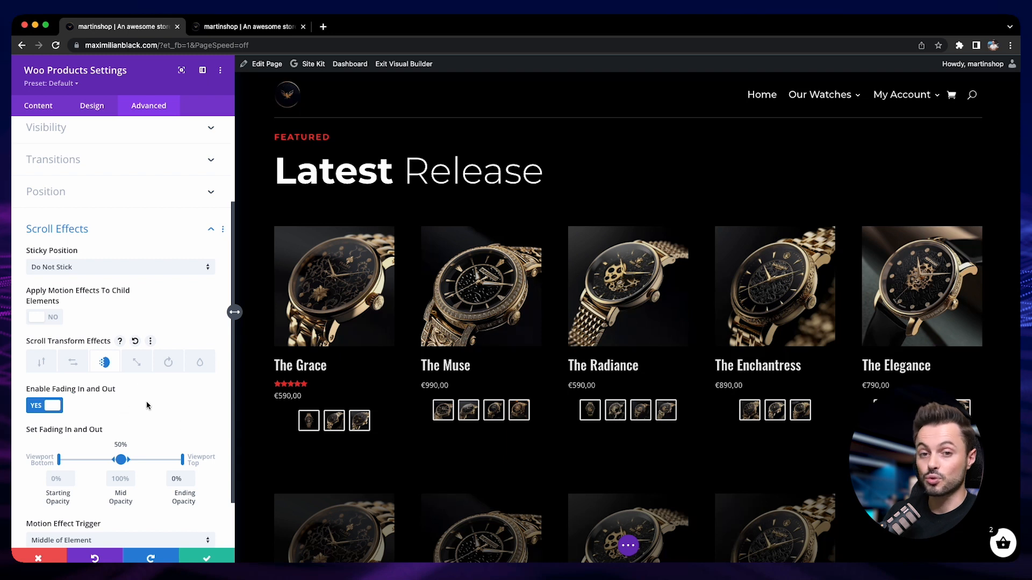